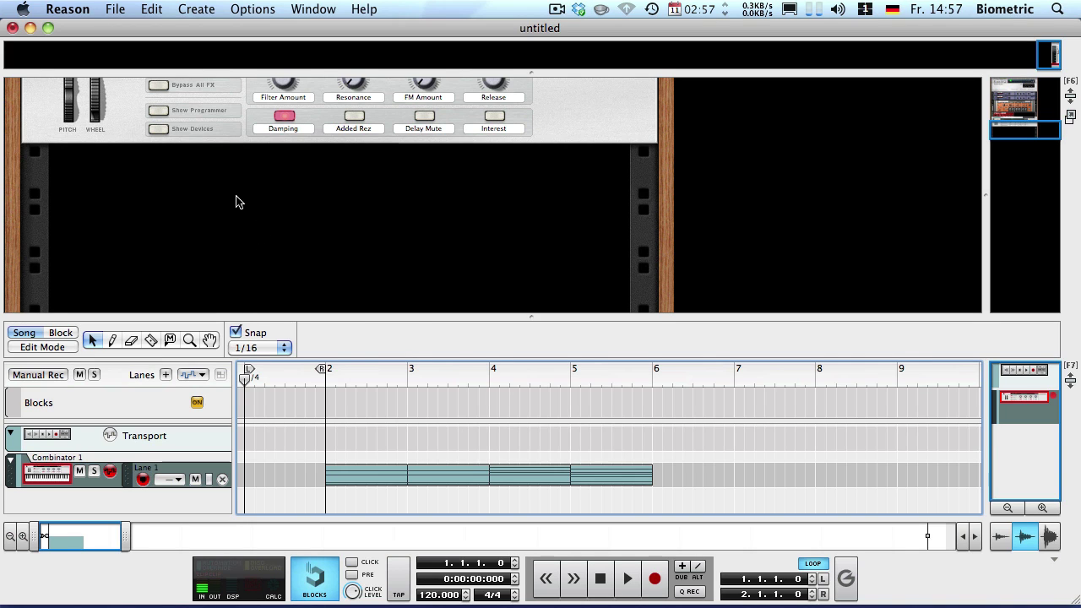
# Add a Neptune Pitch Adjuster effect to the empty rack space below the Combinator's mix channel.
pyautogui.rightClick(236, 196)
pyautogui.click(203, 197)
pyautogui.scroll(3, 203, 198)
pyautogui.scroll(-3, 204, 197)
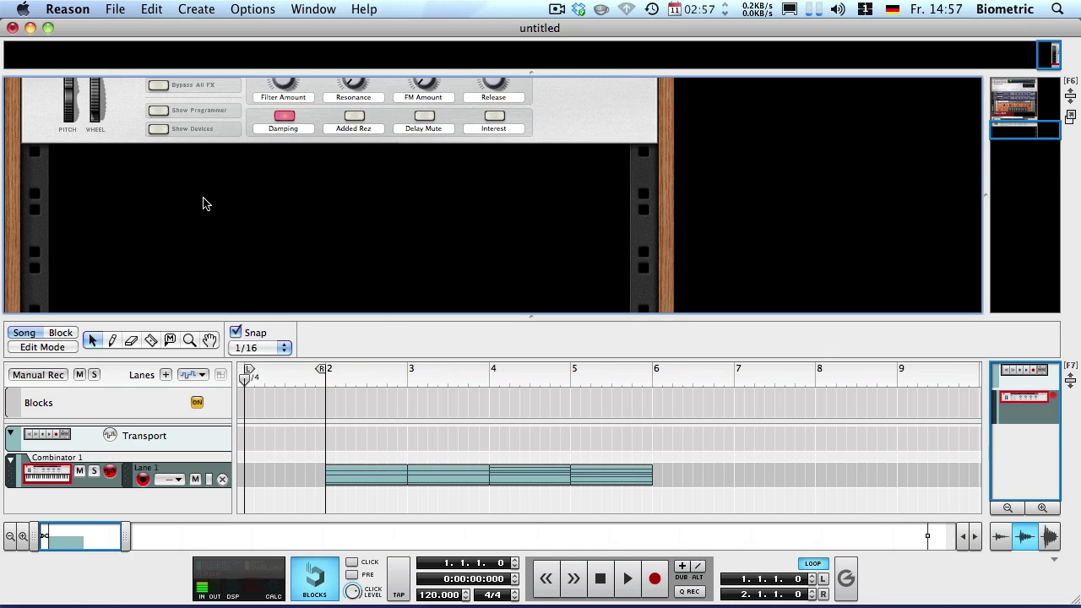
pyautogui.rightClick(203, 204)
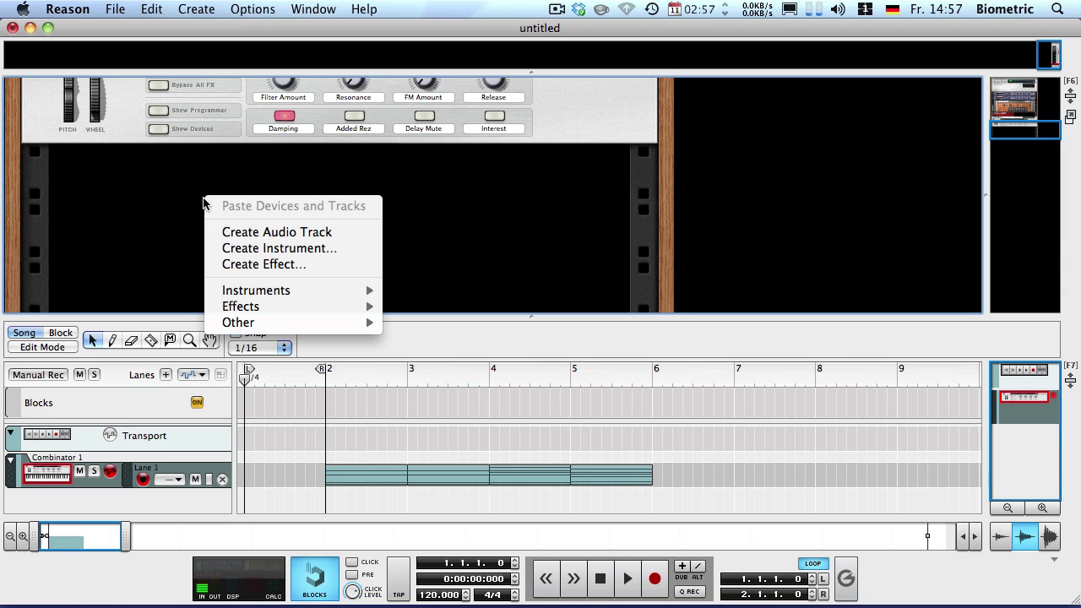
pyautogui.moveTo(245, 306)
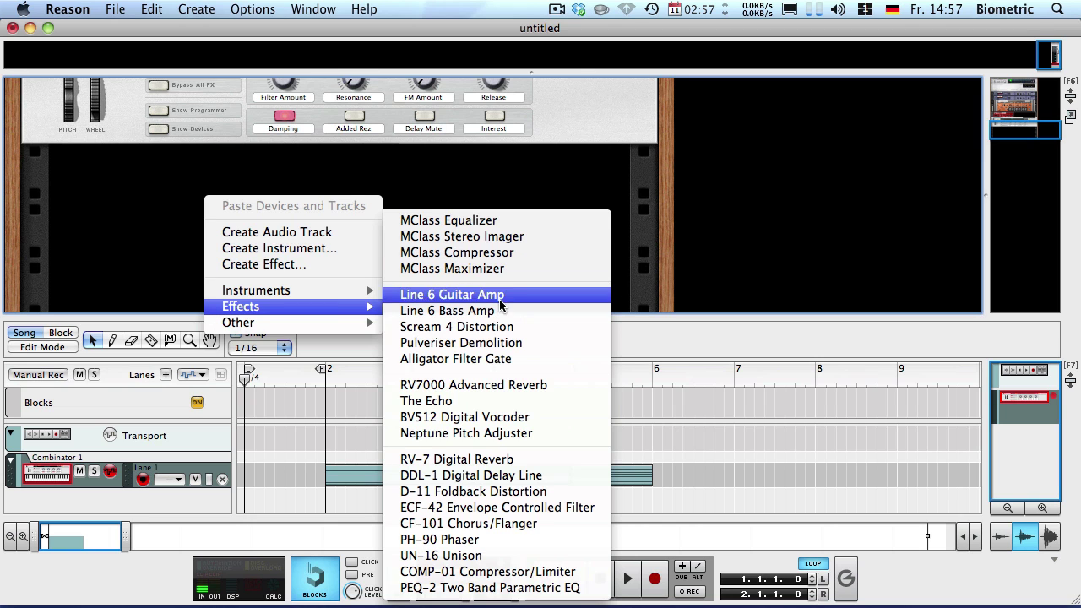
pyautogui.click(506, 433)
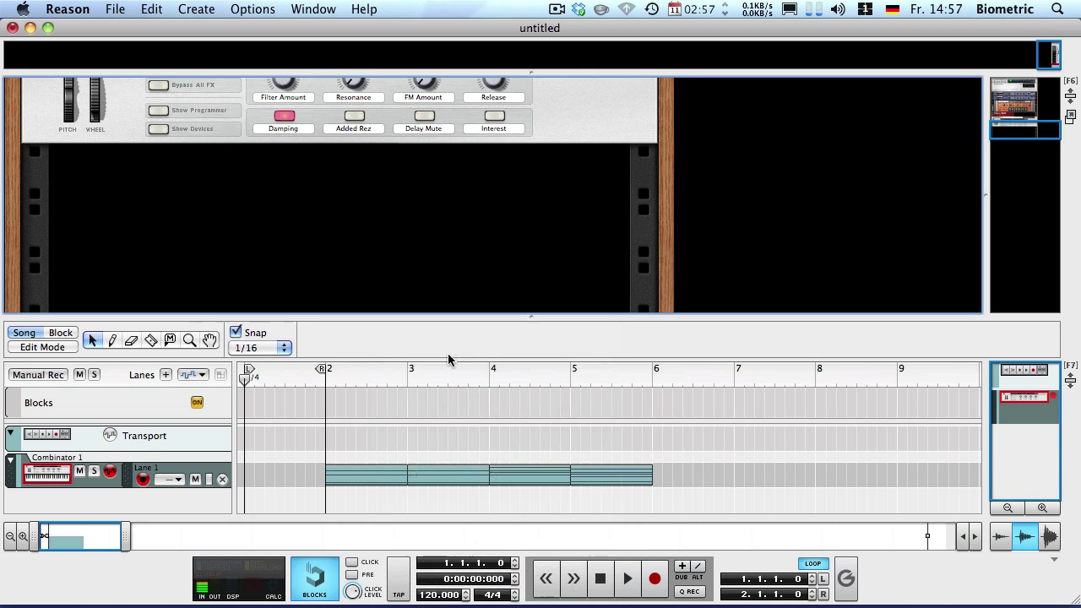
pyautogui.press('Tab')
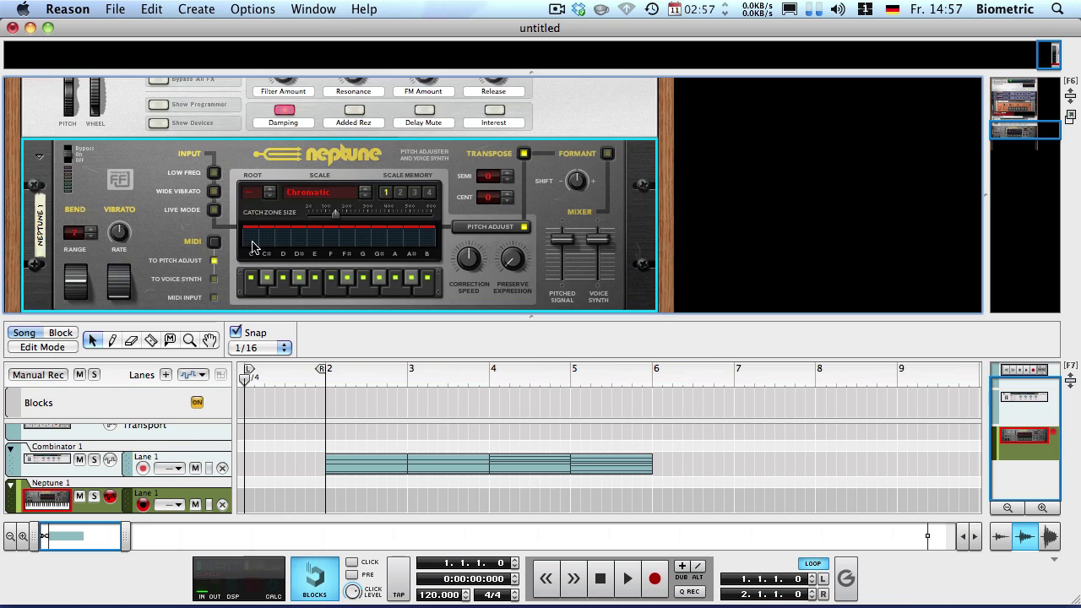
# Set the Neptune's scale to Natural Minor with C as the root.
pyautogui.click(314, 192)
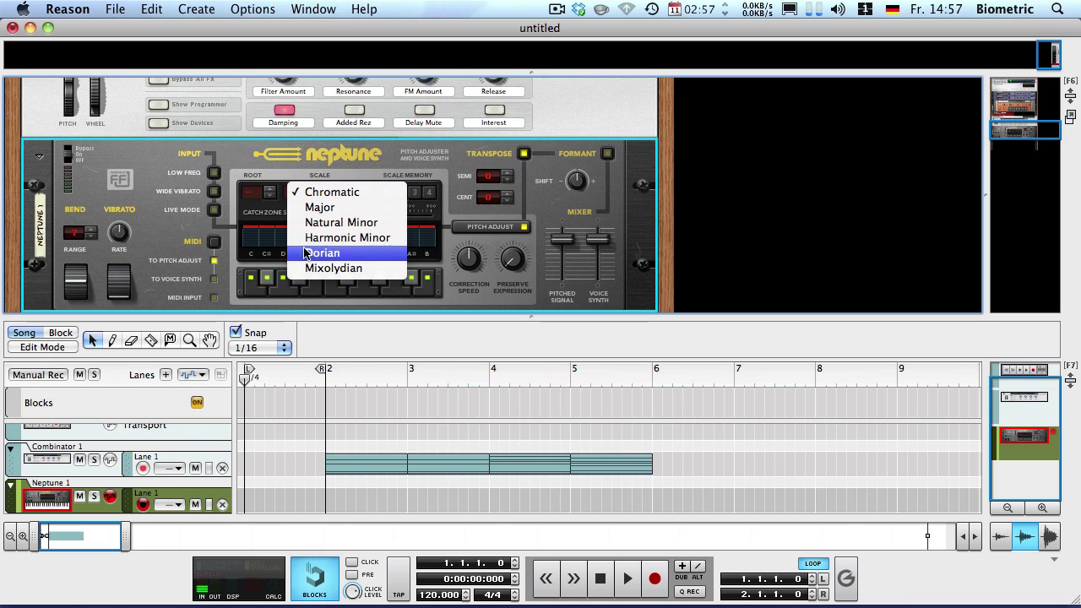
pyautogui.click(306, 223)
pyautogui.click(257, 199)
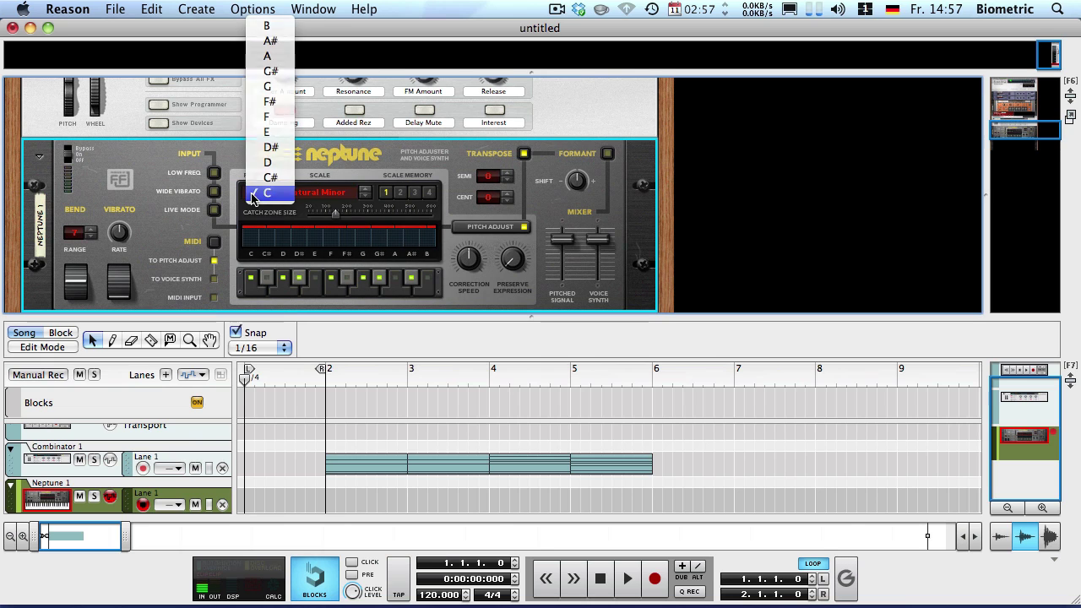
pyautogui.click(257, 199)
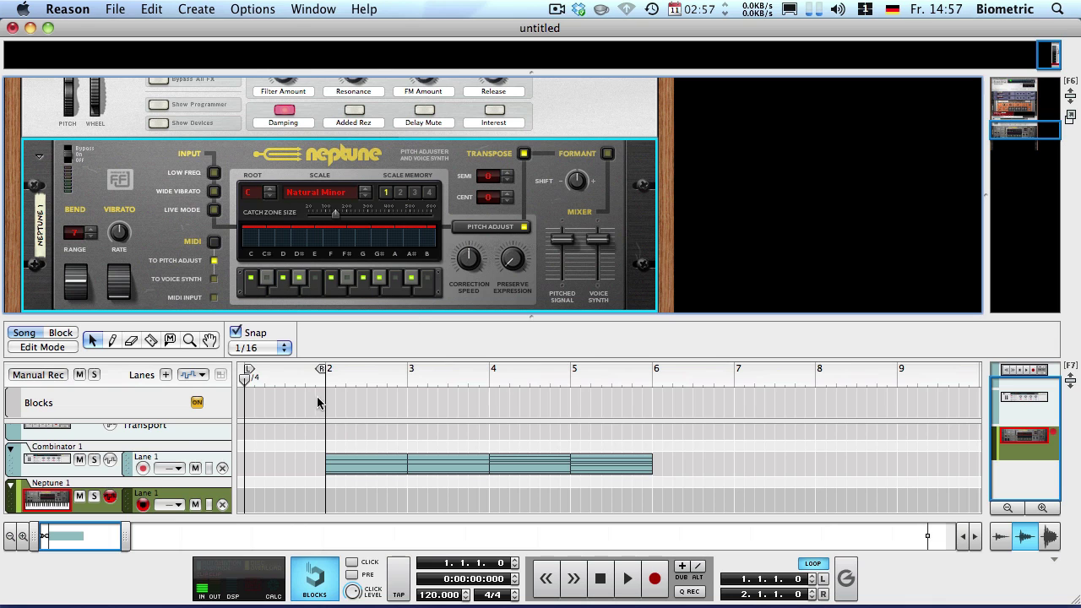
# Create a Thor Polysonic Synthesizer below the Neptune, then open its track in Edit Mode and audition a key.
pyautogui.scroll(-3, 173, 274)
pyautogui.rightClick(156, 245)
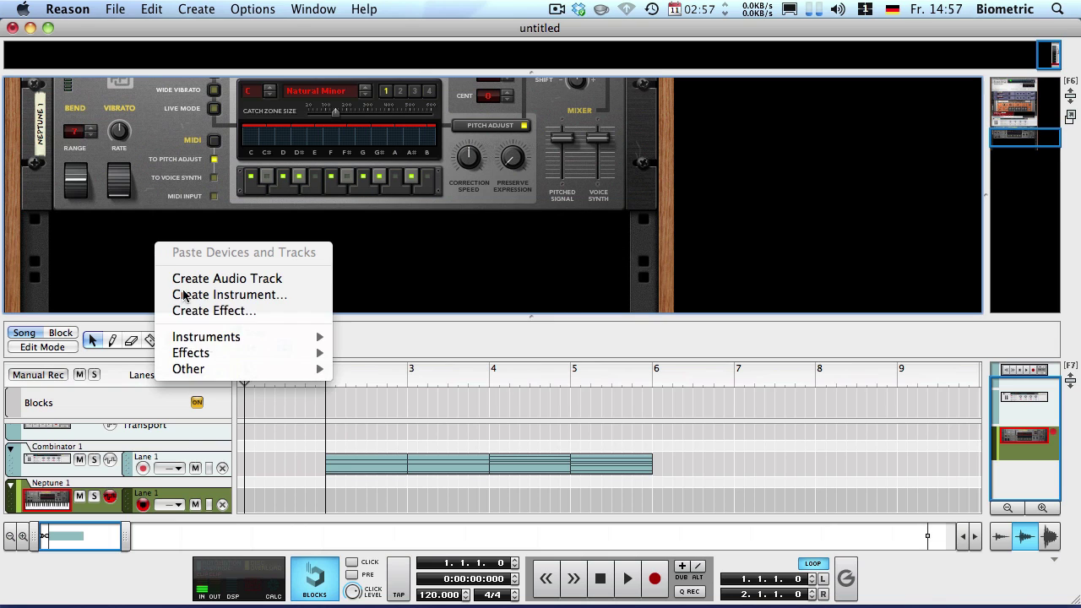
pyautogui.moveTo(188, 344)
pyautogui.click(405, 369)
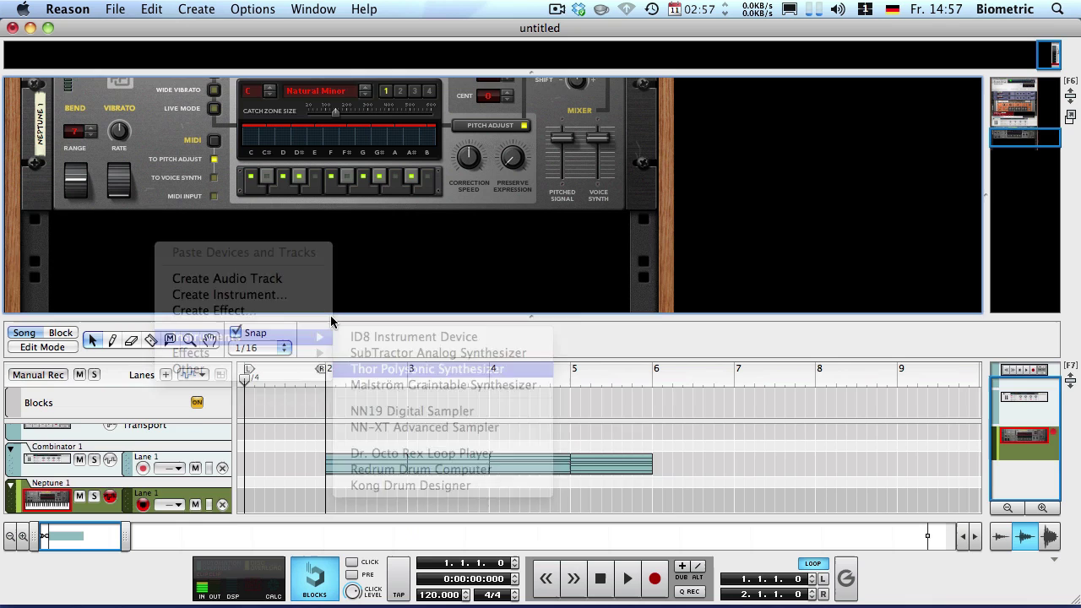
pyautogui.click(31, 343)
pyautogui.click(269, 467)
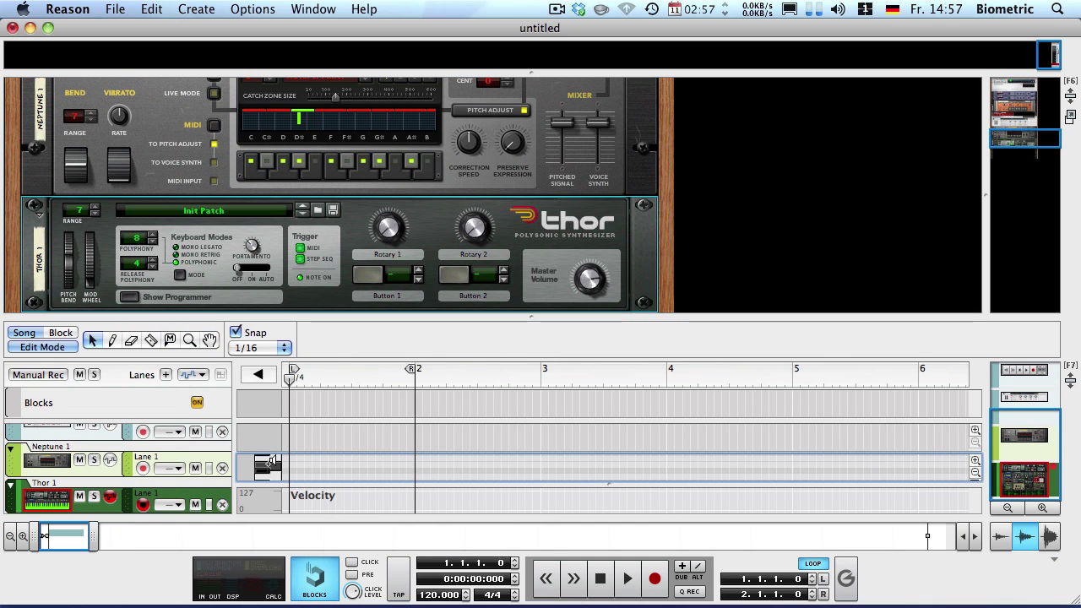
# Flip the rack to its rear and disconnect the Thor's audio cables from the Neptune's audio inputs.
pyautogui.press('Tab')
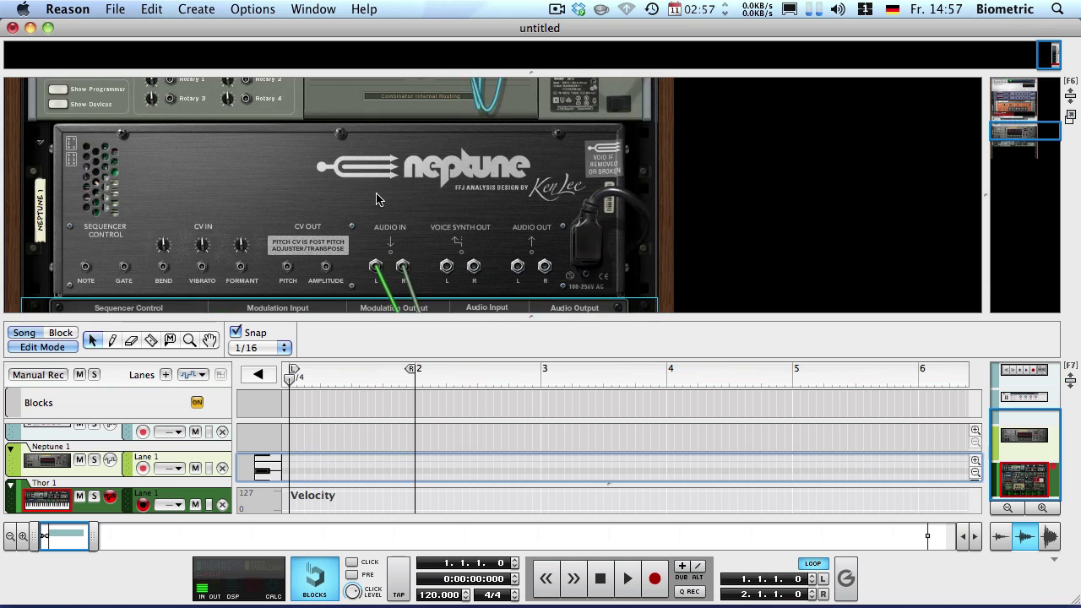
pyautogui.scroll(-3, 377, 193)
pyautogui.moveTo(377, 162); pyautogui.dragTo(391, 148)
pyautogui.scroll(-3, 397, 177)
pyautogui.scroll(8, 407, 200)
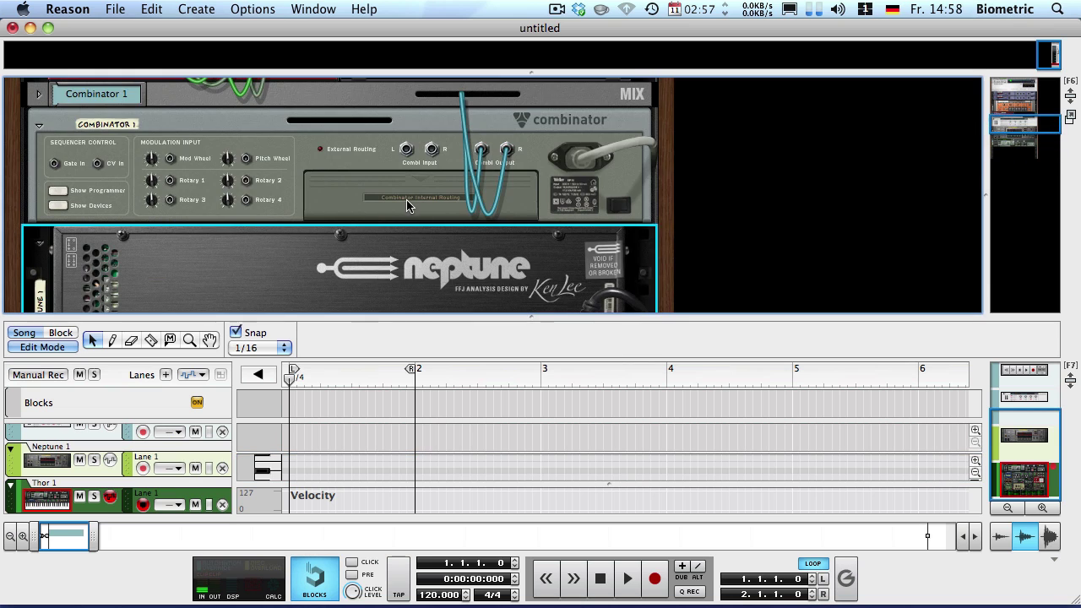
# Add a Mix Channel below the Thor, wire the Thor's audio output into its input, and return to the rack front.
pyautogui.scroll(-5, 407, 205)
pyautogui.rightClick(400, 268)
pyautogui.moveTo(474, 398)
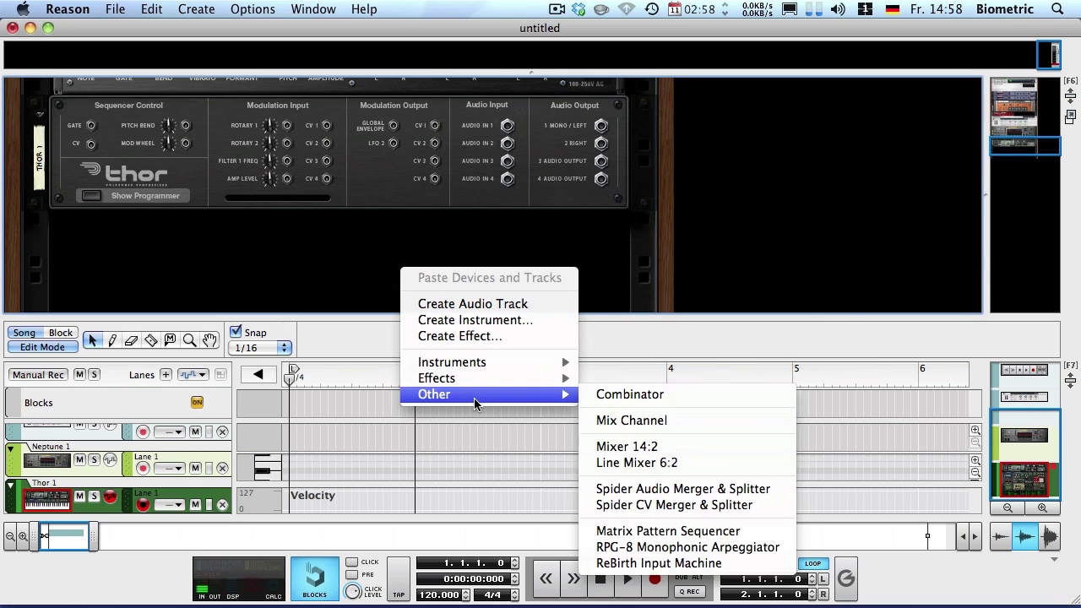
pyautogui.click(632, 420)
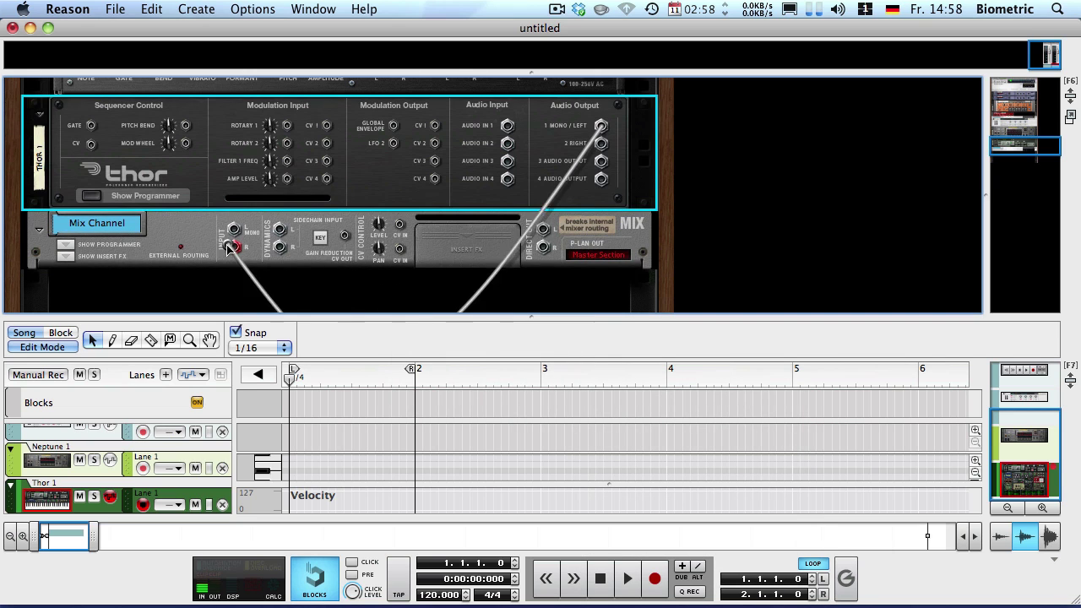
pyautogui.press('Tab')
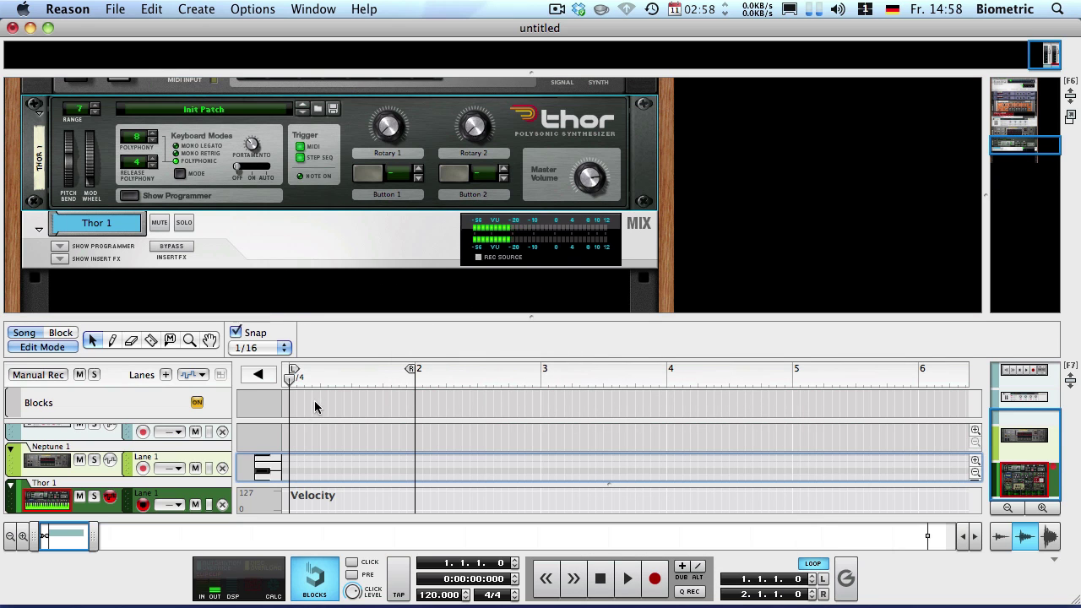
# Turn Blocks off and resize the sequencer so the note editor is larger, with the velocity lane collapsed.
pyautogui.moveTo(295, 315); pyautogui.dragTo(215, 145)
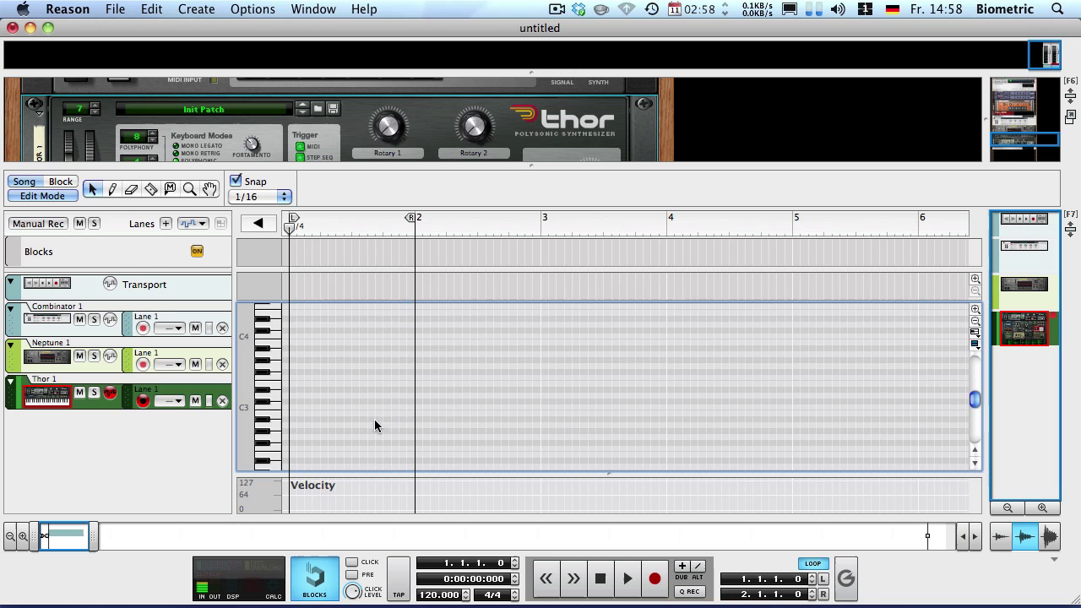
pyautogui.moveTo(337, 474); pyautogui.dragTo(352, 589)
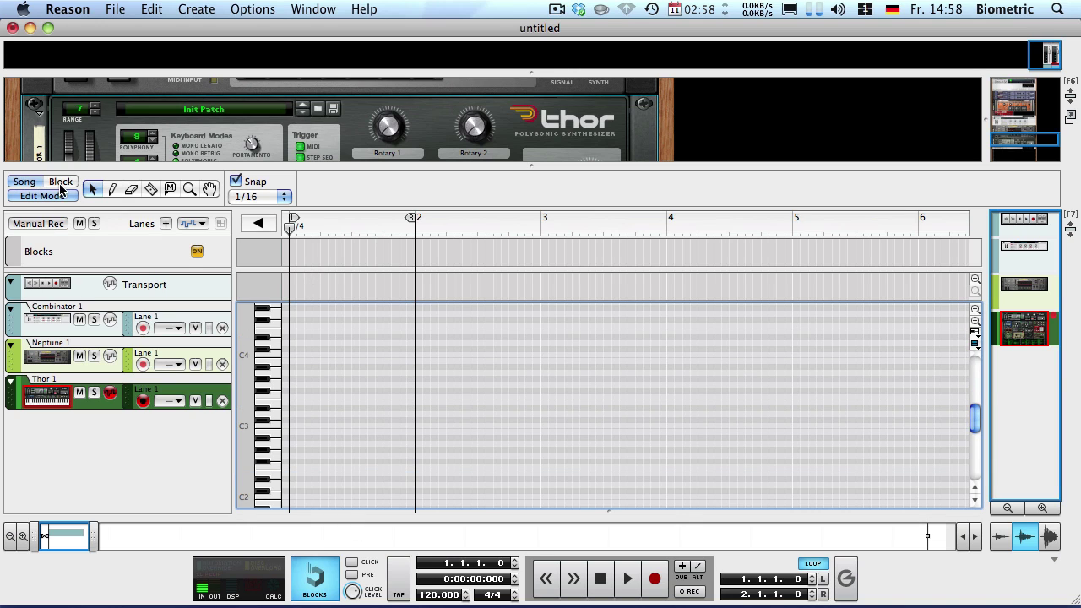
pyautogui.click(315, 578)
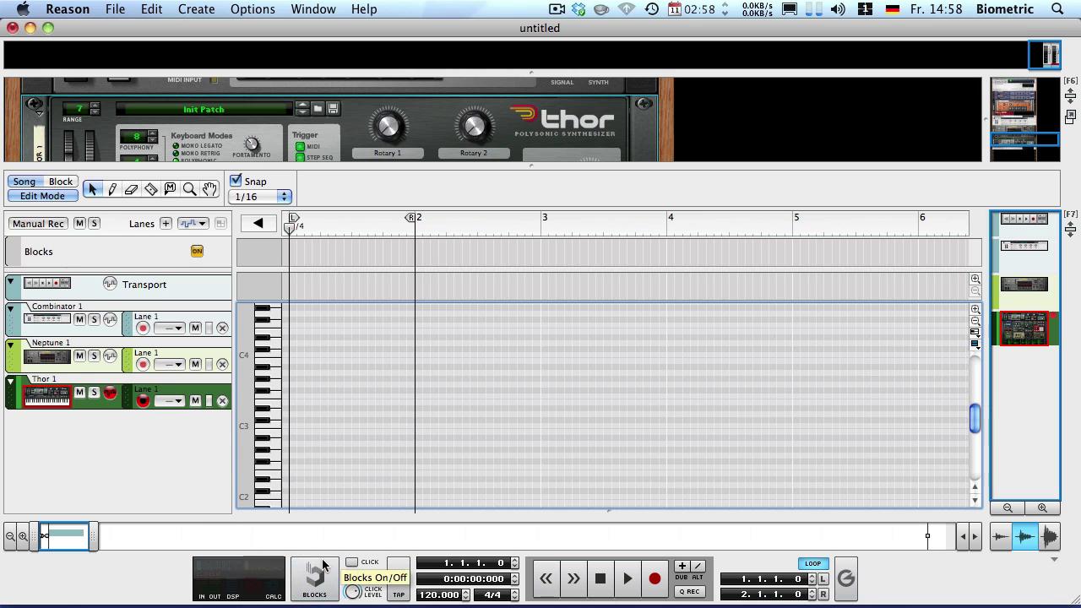
pyautogui.moveTo(313, 167); pyautogui.dragTo(308, 262)
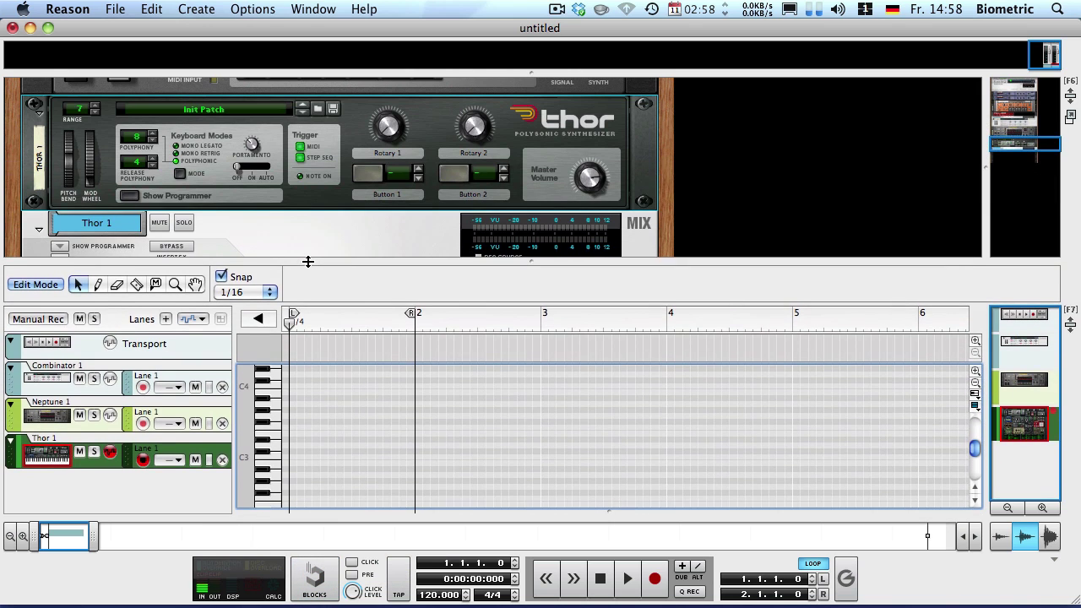
pyautogui.scroll(-3, 321, 168)
pyautogui.scroll(4, 308, 172)
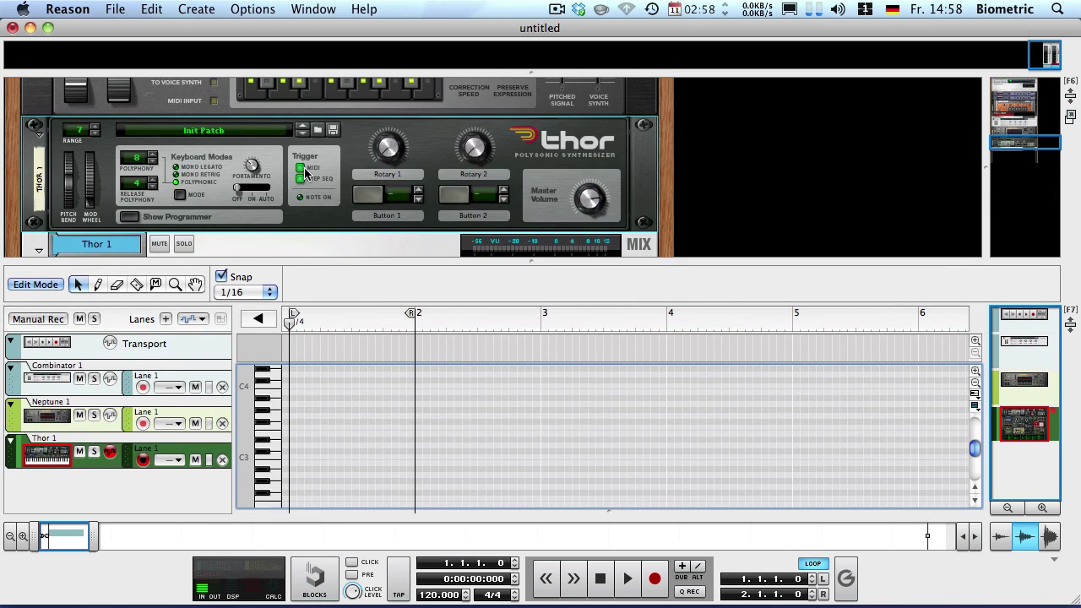
pyautogui.scroll(-4, 306, 172)
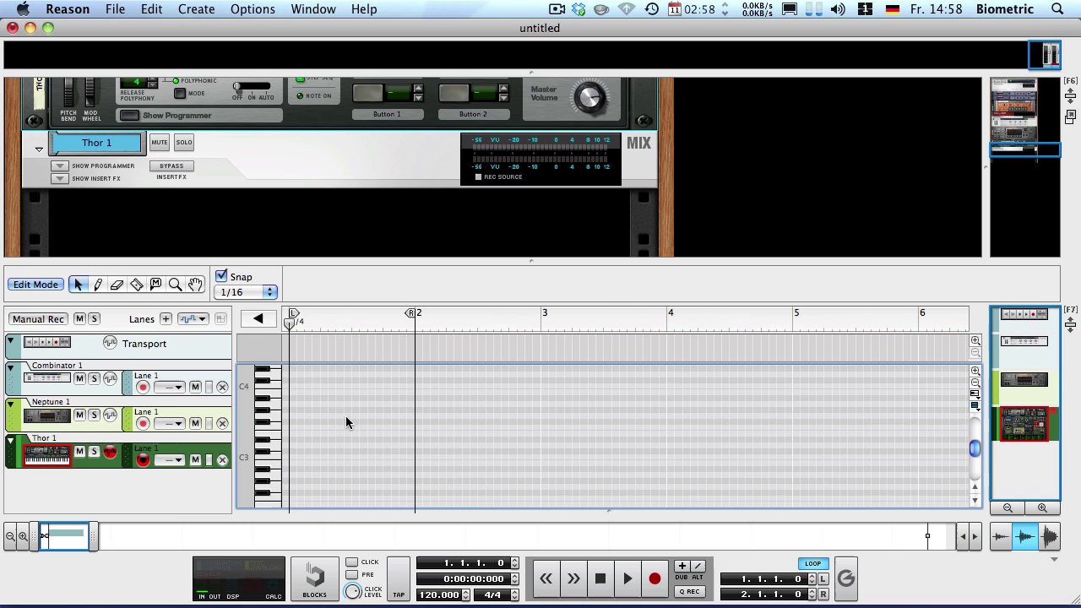
pyautogui.scroll(10, 362, 220)
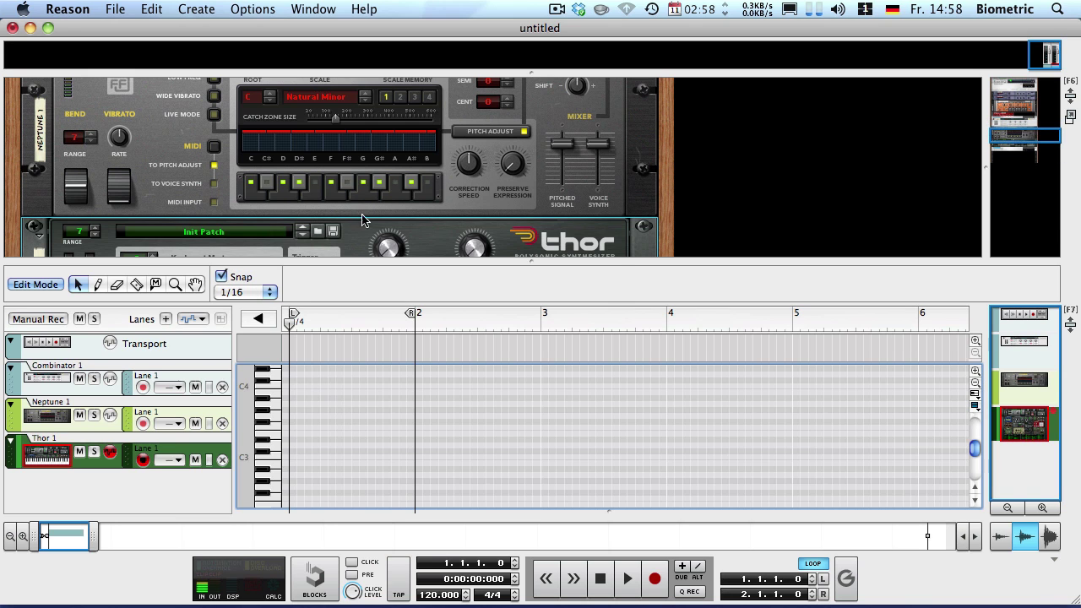
# Draw a one-bar C3 note at bar 1 on the Thor track and set the snap value to Bar.
pyautogui.click(245, 292)
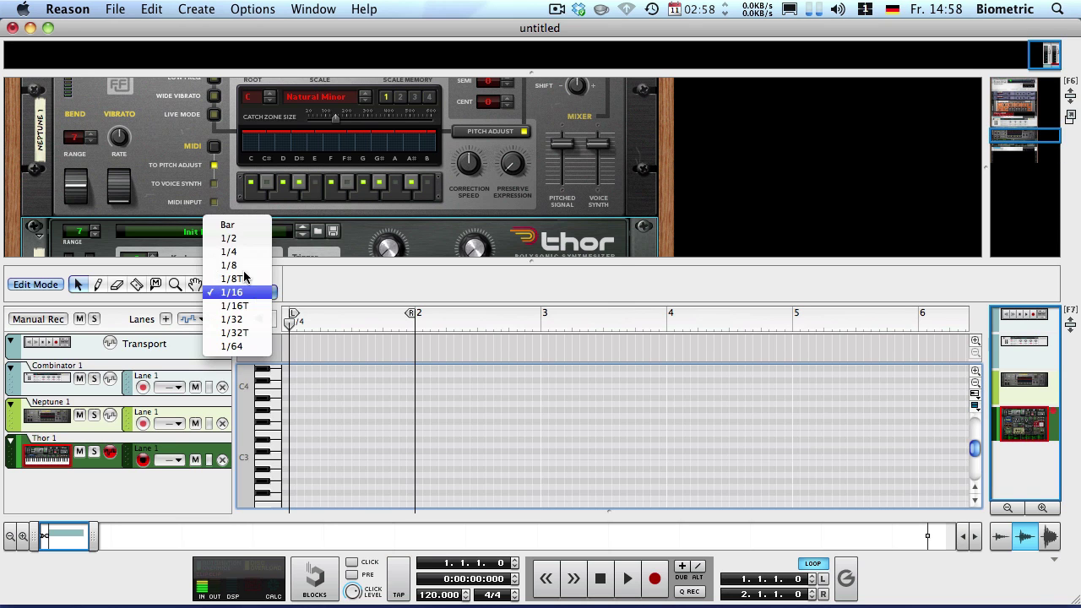
pyautogui.click(217, 225)
pyautogui.press('w')
pyautogui.moveTo(291, 455); pyautogui.dragTo(415, 453)
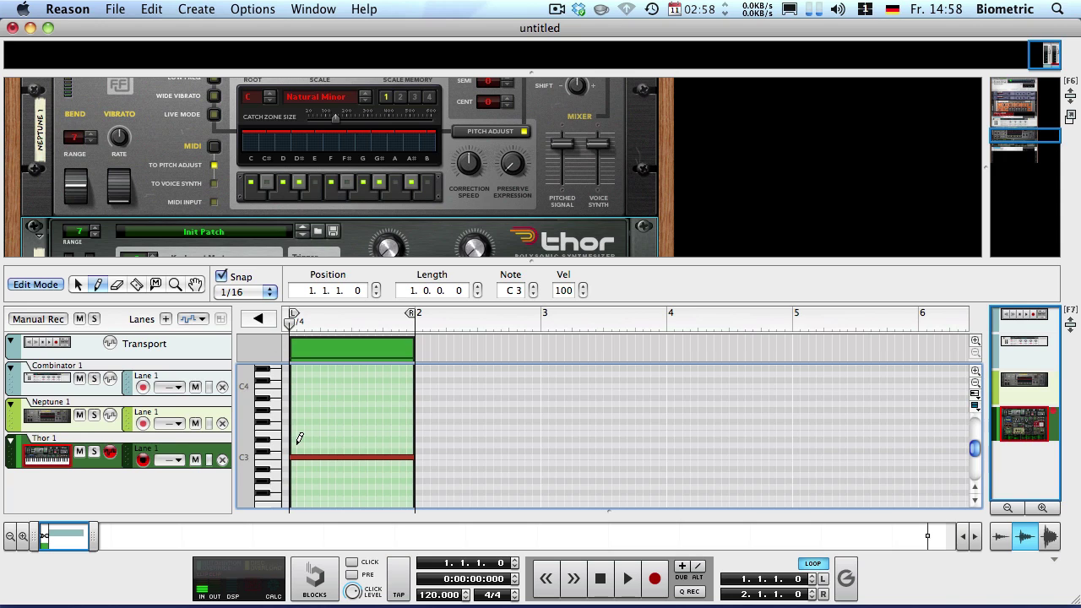
pyautogui.click(245, 291)
pyautogui.click(221, 228)
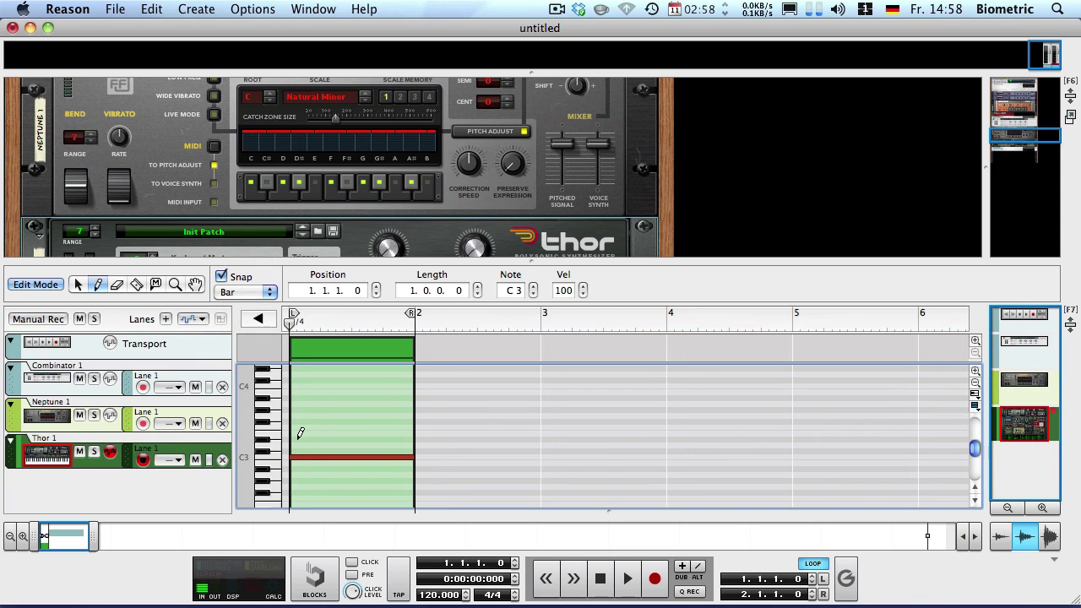
# Add one-bar notes D#3, F3, G3, G#3, A#3 and C4 above the C3 in bar 1.
pyautogui.click(298, 439)
pyautogui.click(297, 428)
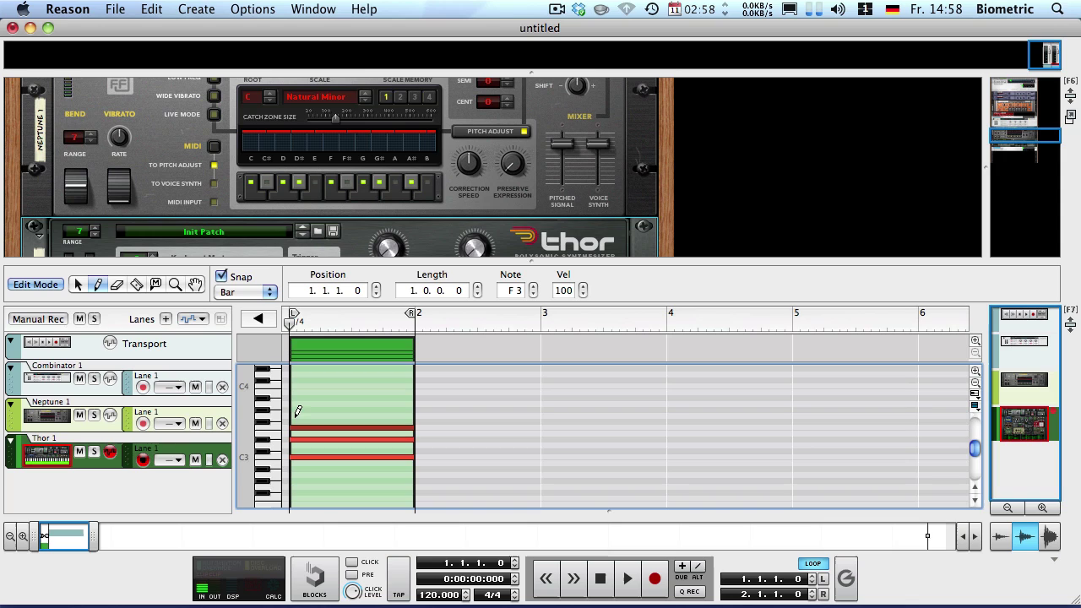
pyautogui.click(294, 416)
pyautogui.click(297, 397)
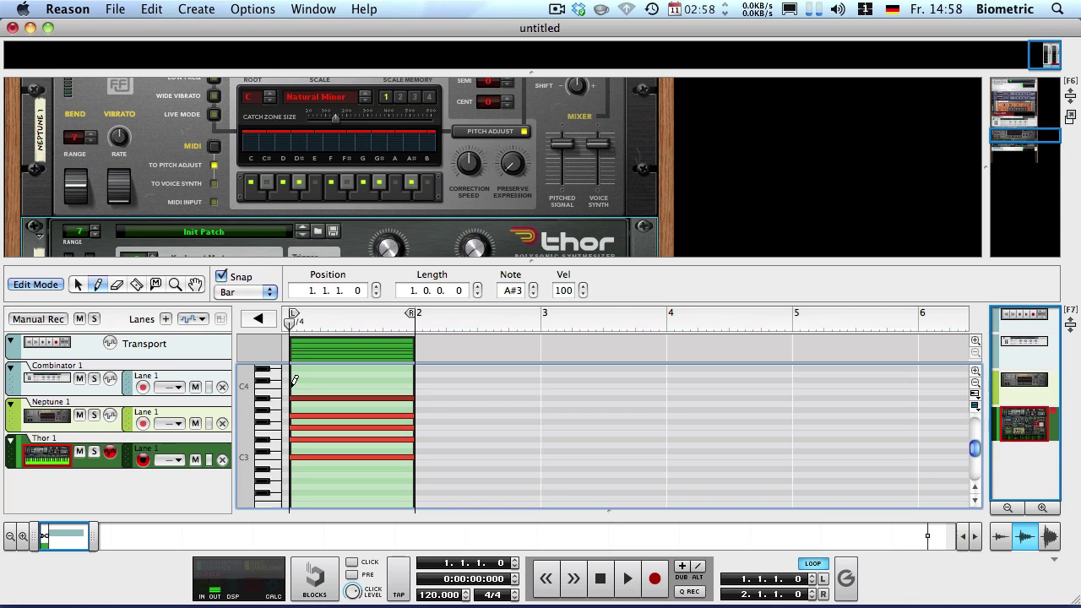
pyautogui.click(297, 386)
pyautogui.press('q')
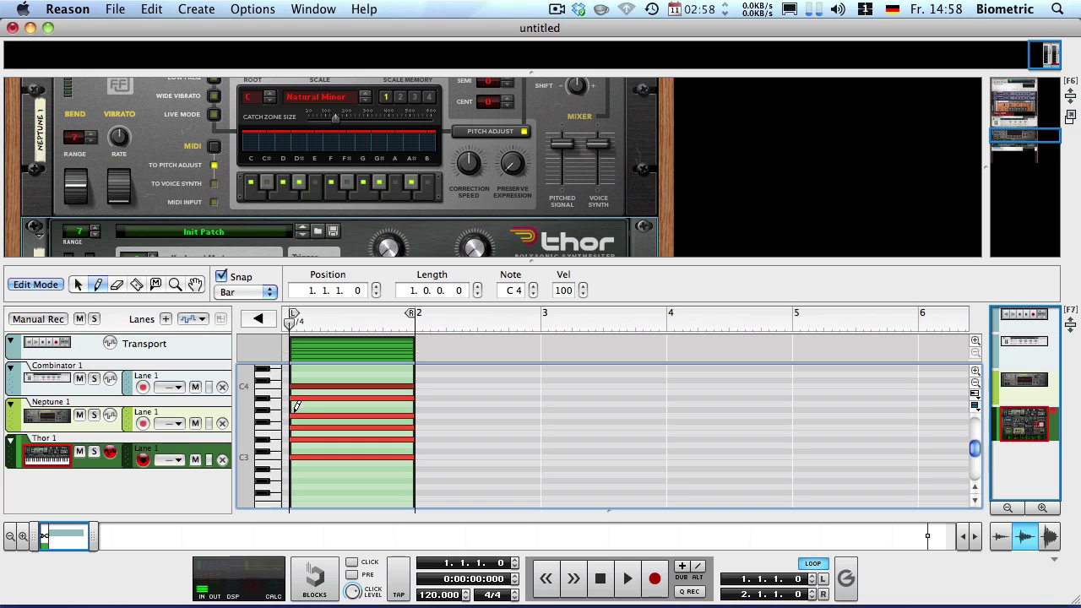
pyautogui.keyDown('super'); pyautogui.click(295, 409); pyautogui.keyUp('super')
pyautogui.click(477, 453)
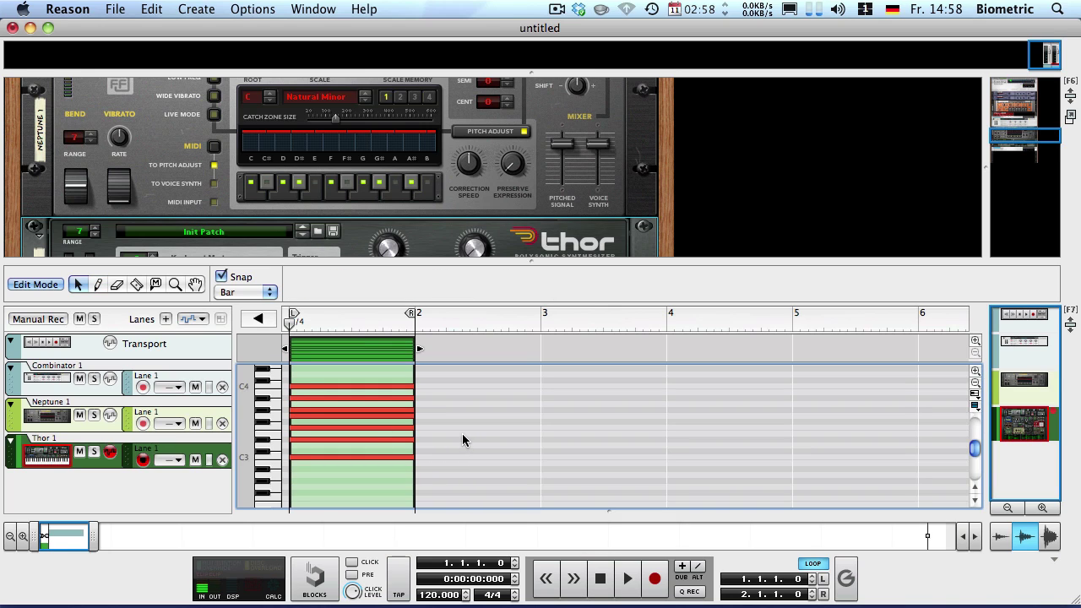
# Play back the Thor note clip, stop playback, and deselect the clip.
pyautogui.press('space')
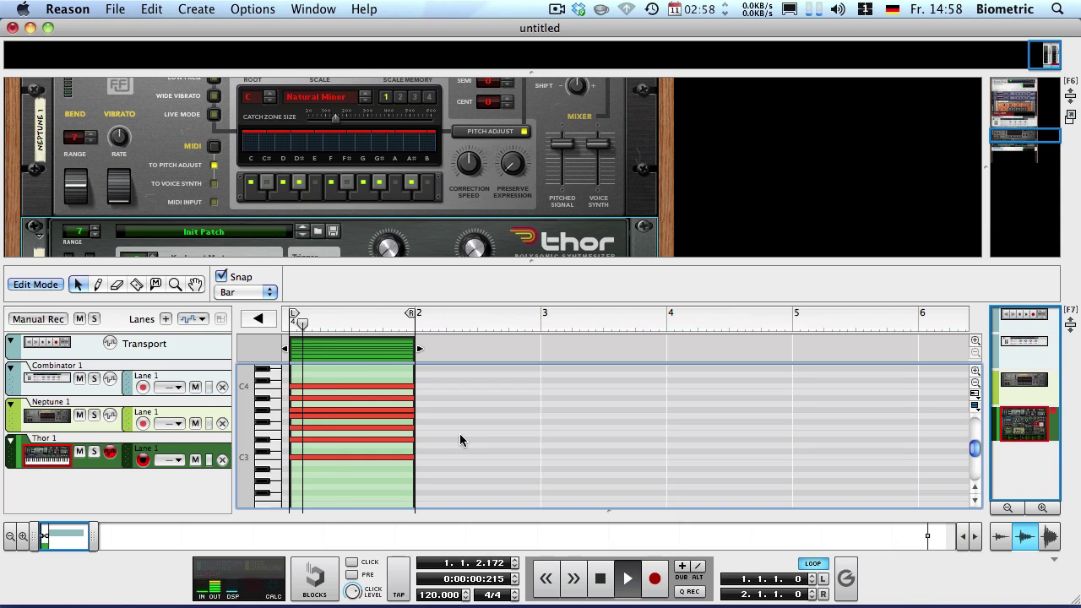
pyautogui.press('space')
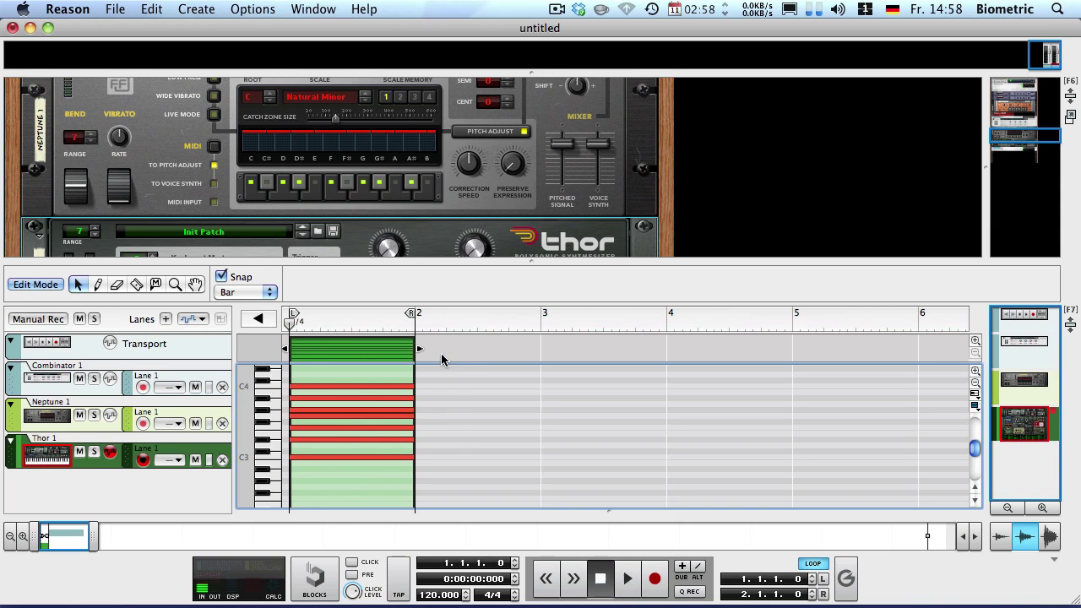
pyautogui.click(441, 359)
pyautogui.click(458, 419)
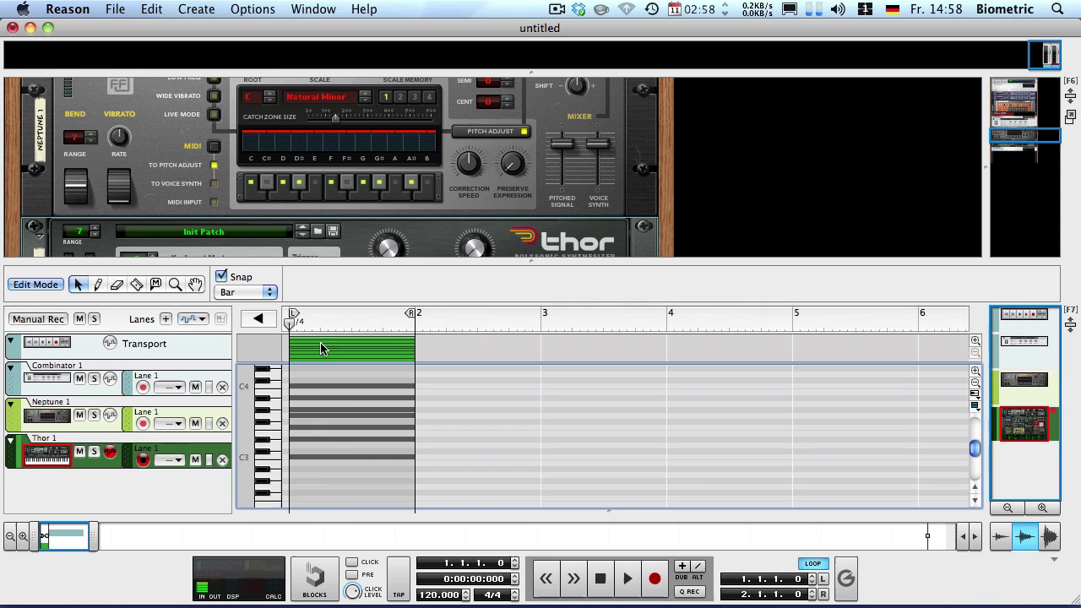
# Move the loop range to bar 2 by placing the left locator at bar 2 and the right locator at bar 3.
pyautogui.keyDown('alt'); pyautogui.click(416, 321); pyautogui.keyUp('alt')
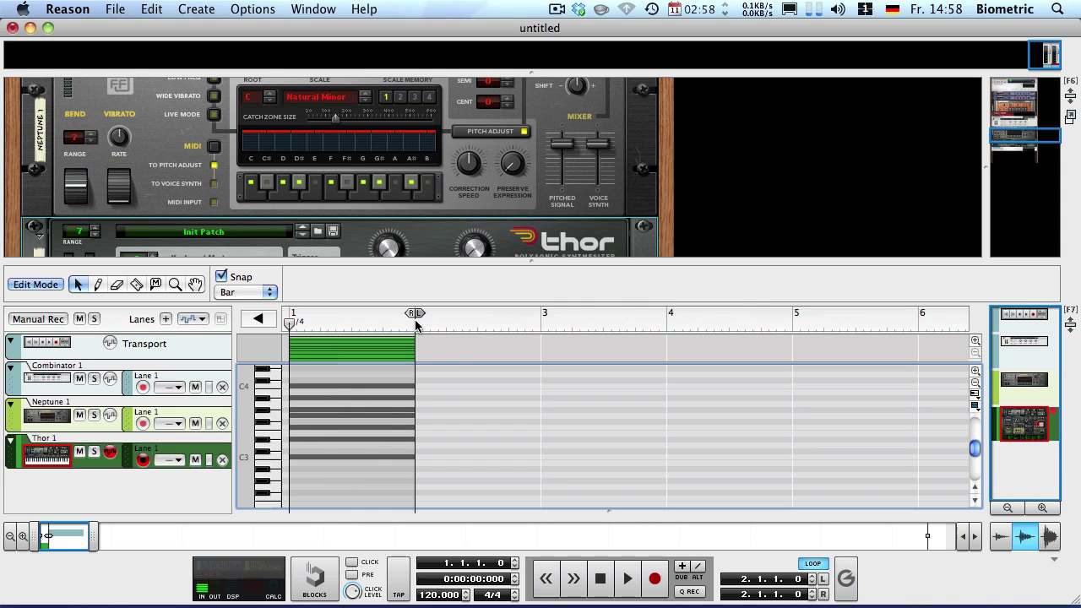
pyautogui.moveTo(415, 321); pyautogui.dragTo(672, 322)
pyautogui.keyDown('super'); pyautogui.click(544, 320); pyautogui.keyUp('super')
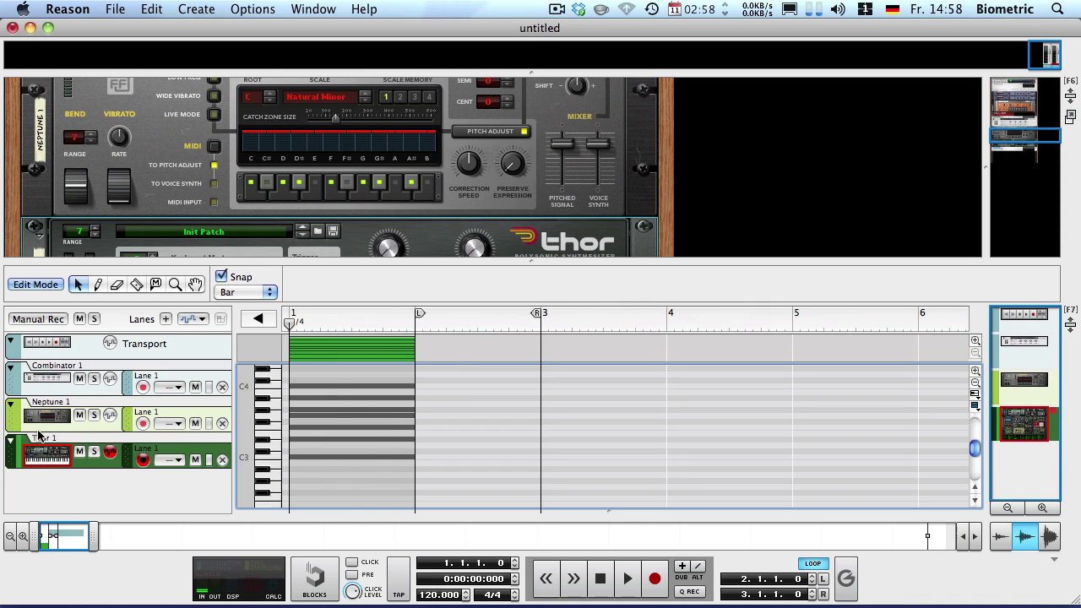
# Solo the Thor track and create a one-bar note clip at bar 2.
pyautogui.click(93, 455)
pyautogui.press('w')
pyautogui.click(424, 340)
pyautogui.press('q')
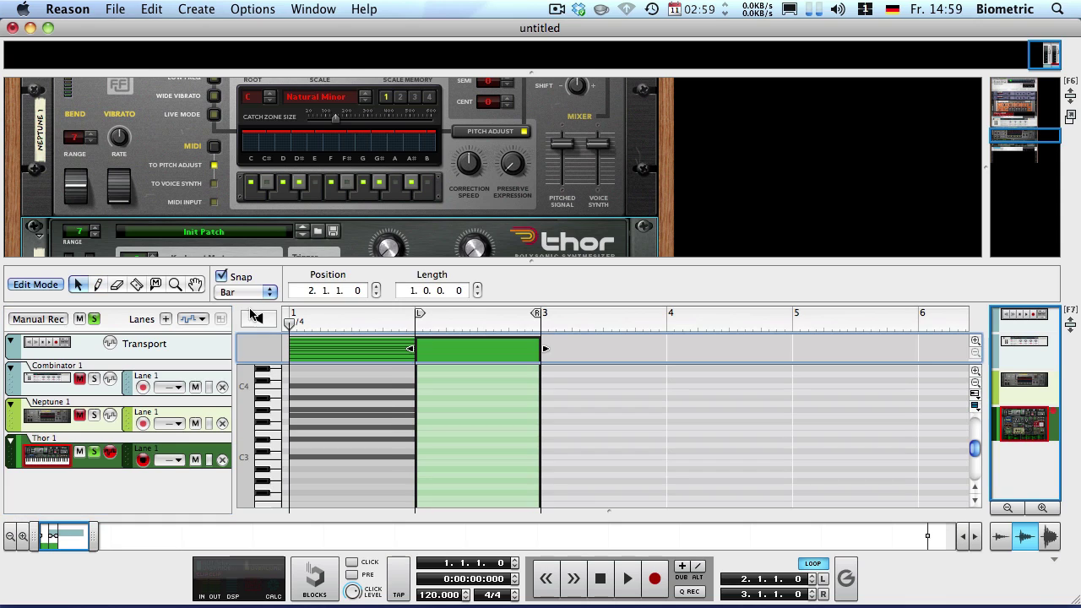
# Set the snap value to 1/16 and draw a sixteenth-note C3 at the start of the bar 2 clip.
pyautogui.click(245, 291)
pyautogui.click(494, 424)
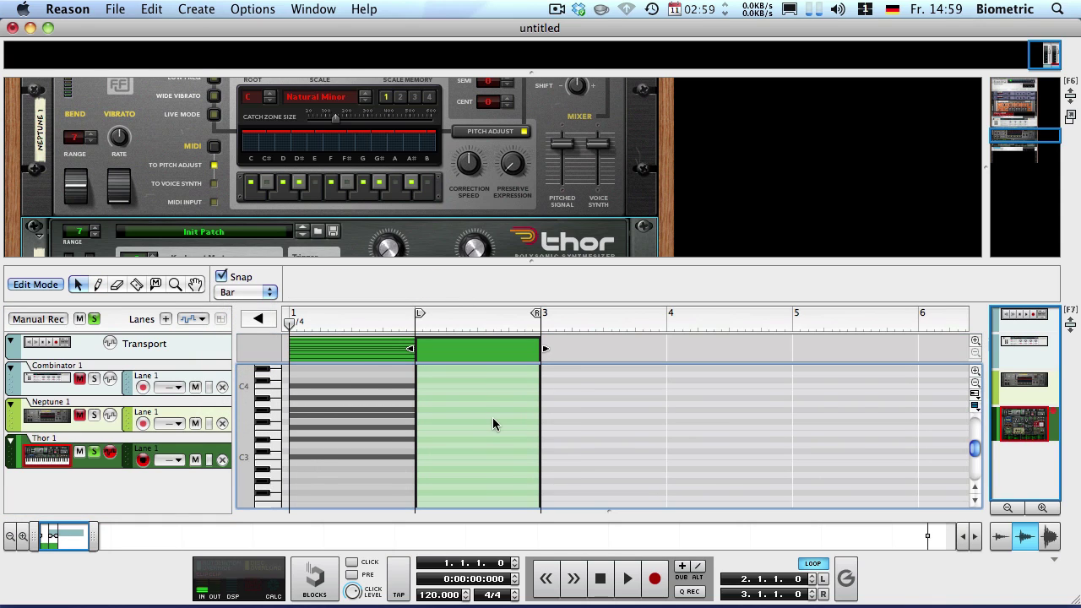
pyautogui.press('w')
pyautogui.click(267, 292)
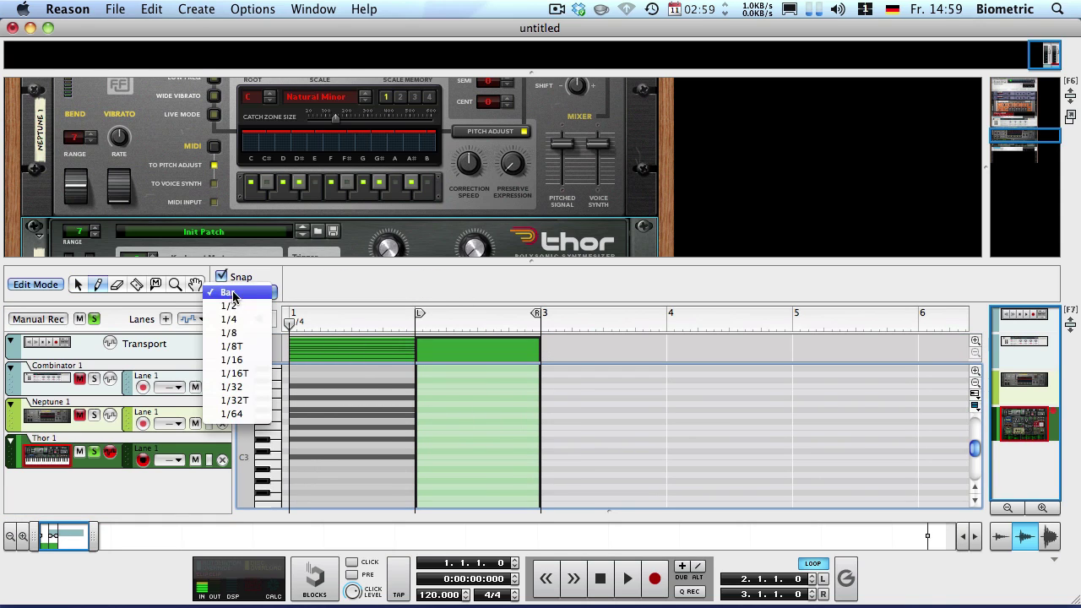
pyautogui.click(254, 360)
pyautogui.scroll(3, 435, 457)
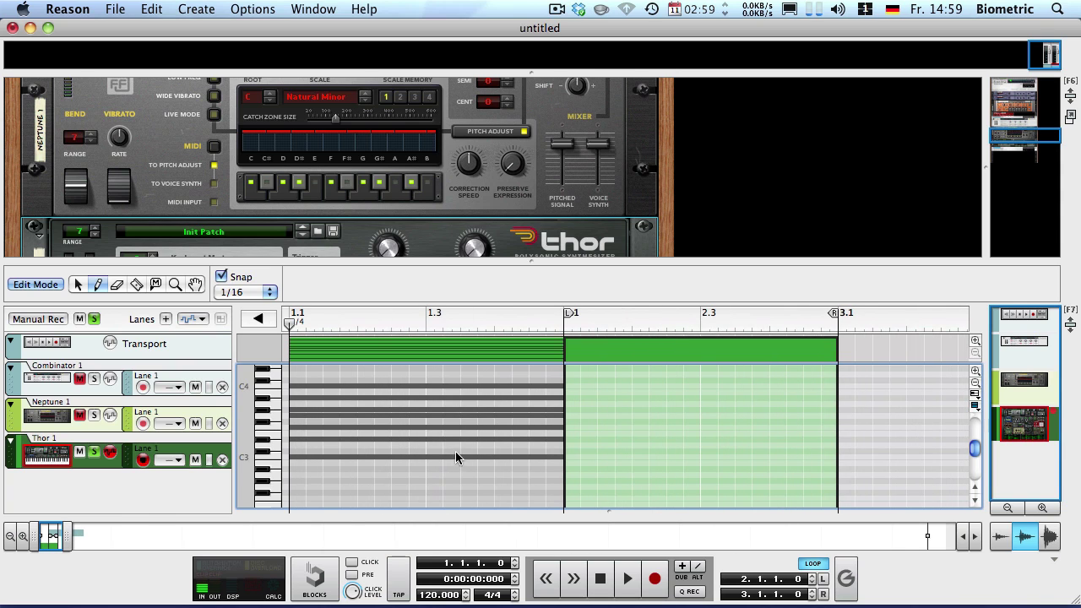
pyautogui.moveTo(61, 532); pyautogui.dragTo(73, 533)
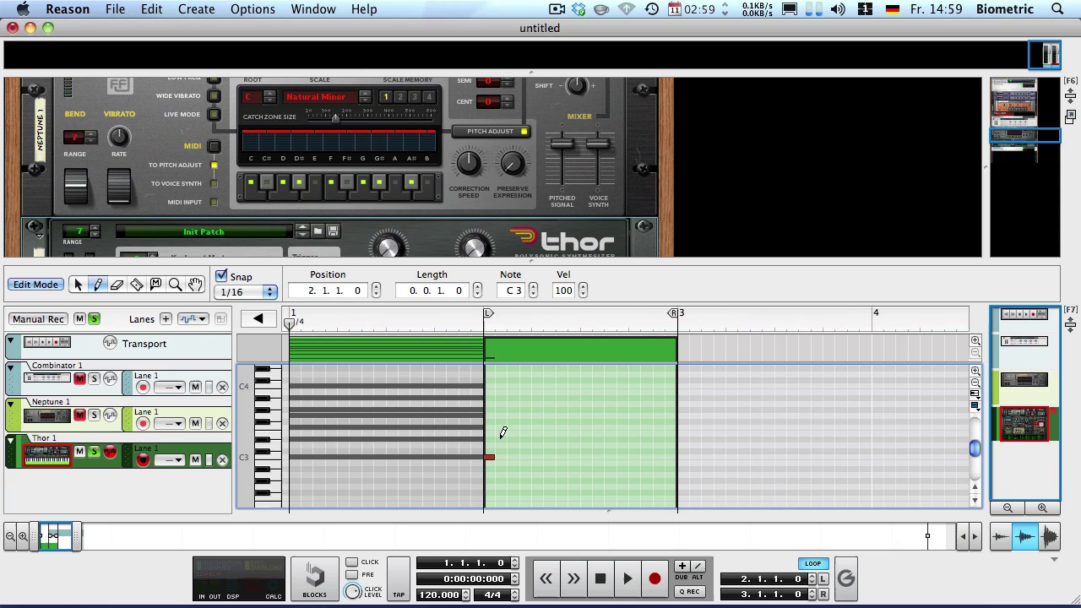
# Continue the bar 2 melody with consecutive sixteenth notes D#3, G3, F3, C4, A#3, C4 and G3.
pyautogui.click(498, 439)
pyautogui.click(511, 416)
pyautogui.click(526, 427)
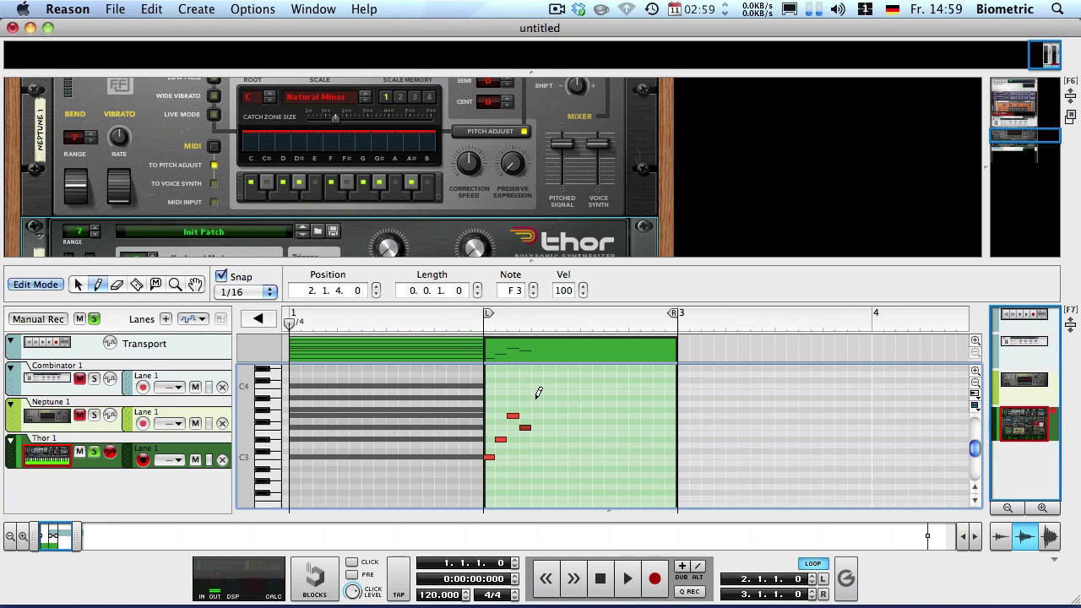
pyautogui.click(536, 386)
pyautogui.click(549, 398)
pyautogui.click(561, 386)
pyautogui.click(573, 415)
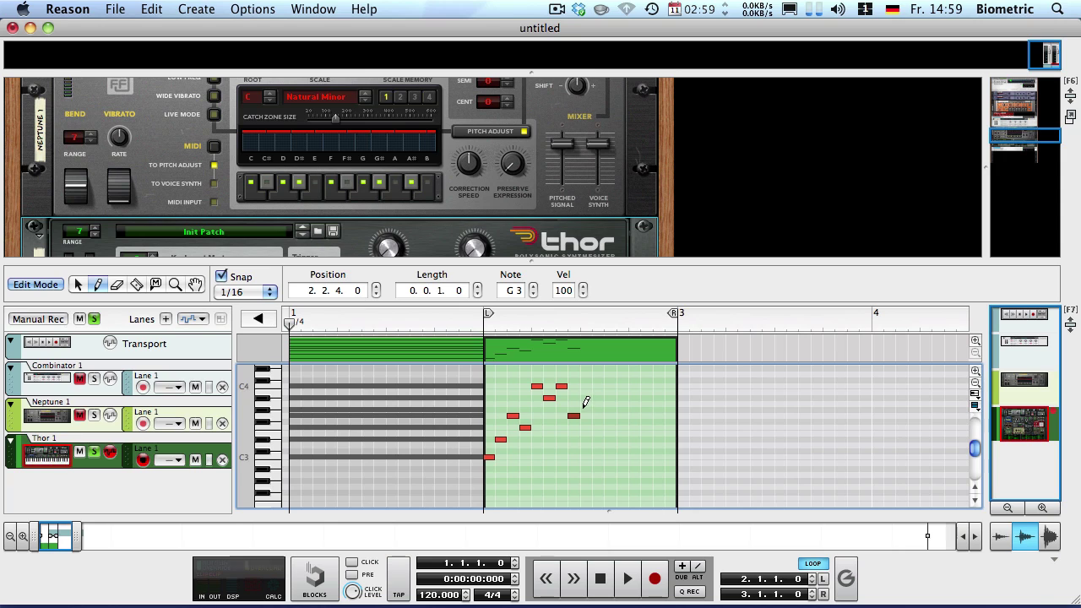
# Add consecutive sixteenth notes G#3, A#3, F3 and G3 from beat 3 of bar 2, correcting the second one's pitch to A#3.
pyautogui.click(587, 410)
pyautogui.click(598, 403)
pyautogui.press('q')
pyautogui.moveTo(597, 404); pyautogui.dragTo(597, 400)
pyautogui.press('w')
pyautogui.click(610, 427)
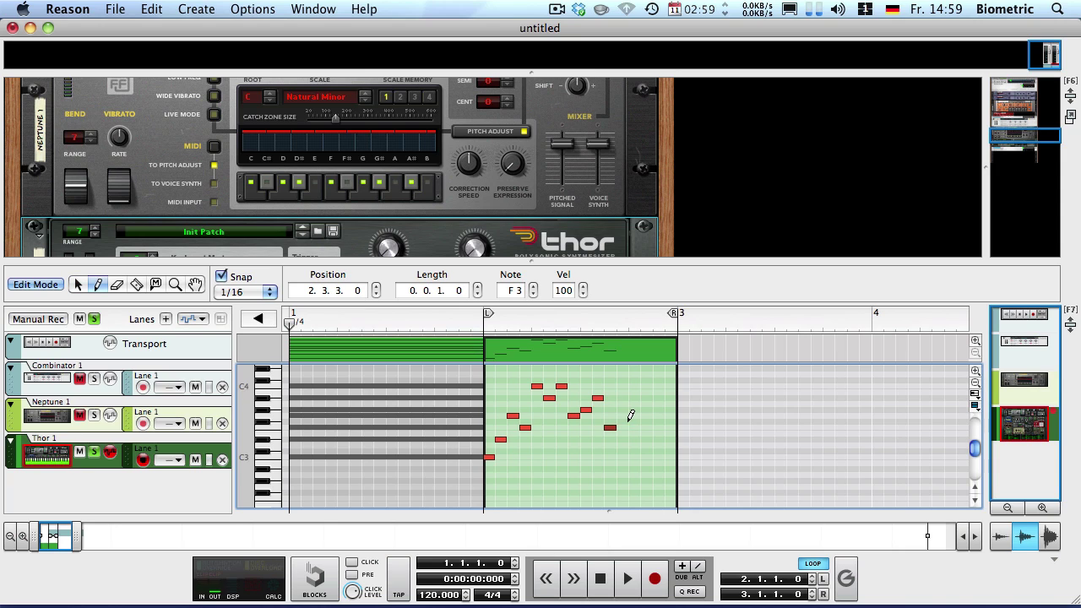
pyautogui.click(625, 415)
pyautogui.press('q')
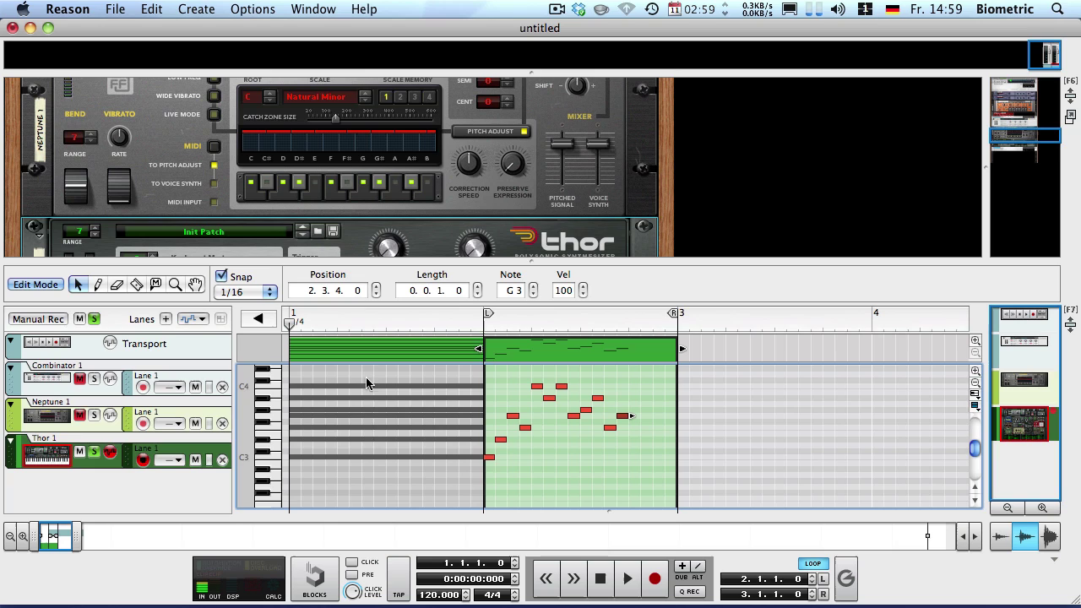
# Fill beat 4 of bar 2 with consecutive sixteenth notes D#3, F3, C3 and D3.
pyautogui.press('w')
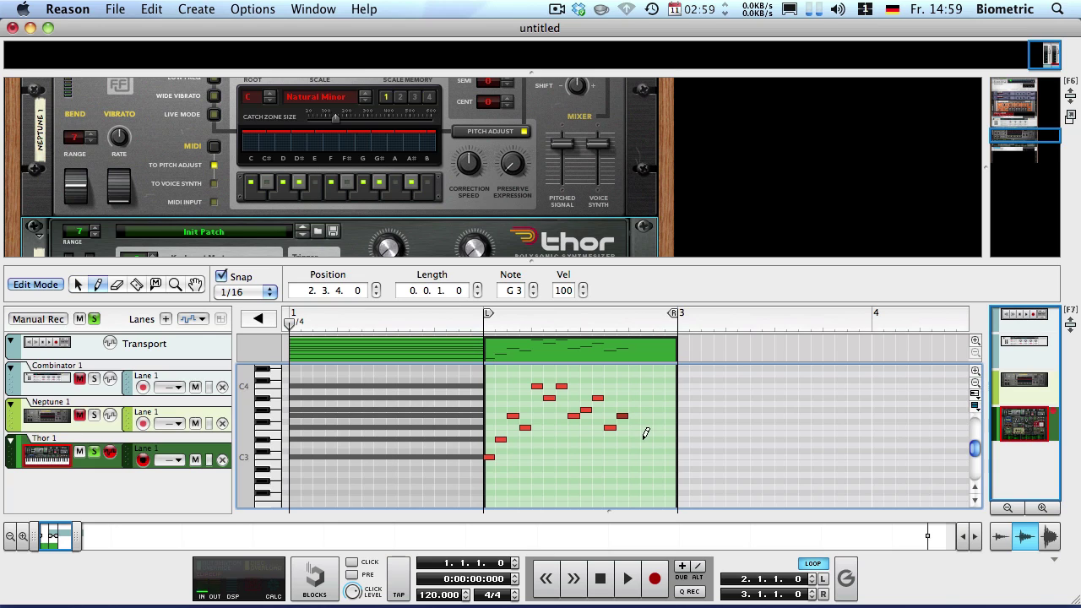
pyautogui.click(634, 440)
pyautogui.press('q')
pyautogui.press('w')
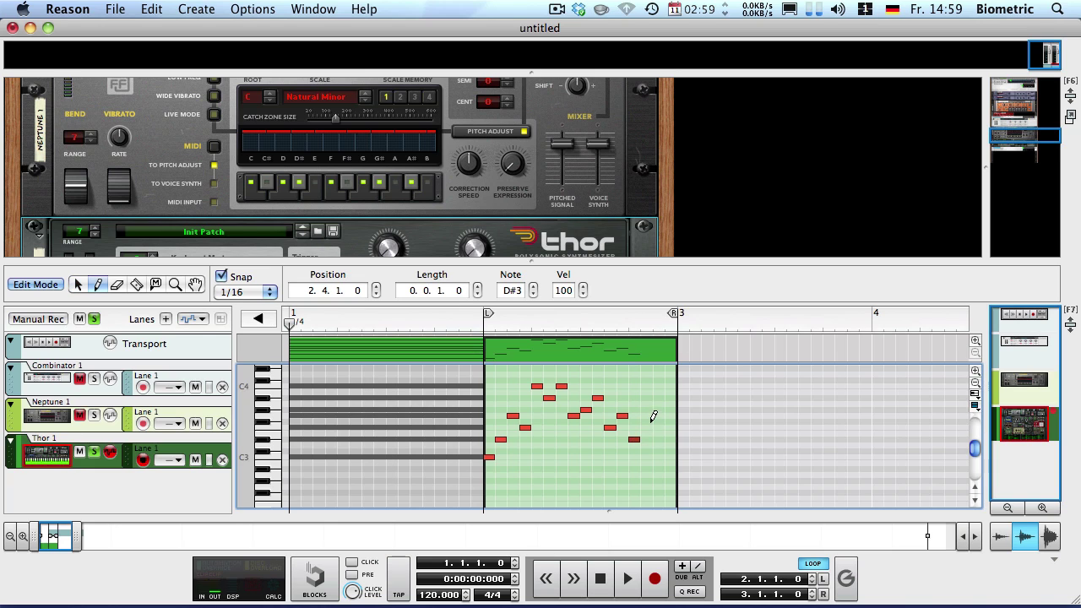
pyautogui.click(646, 428)
pyautogui.click(659, 457)
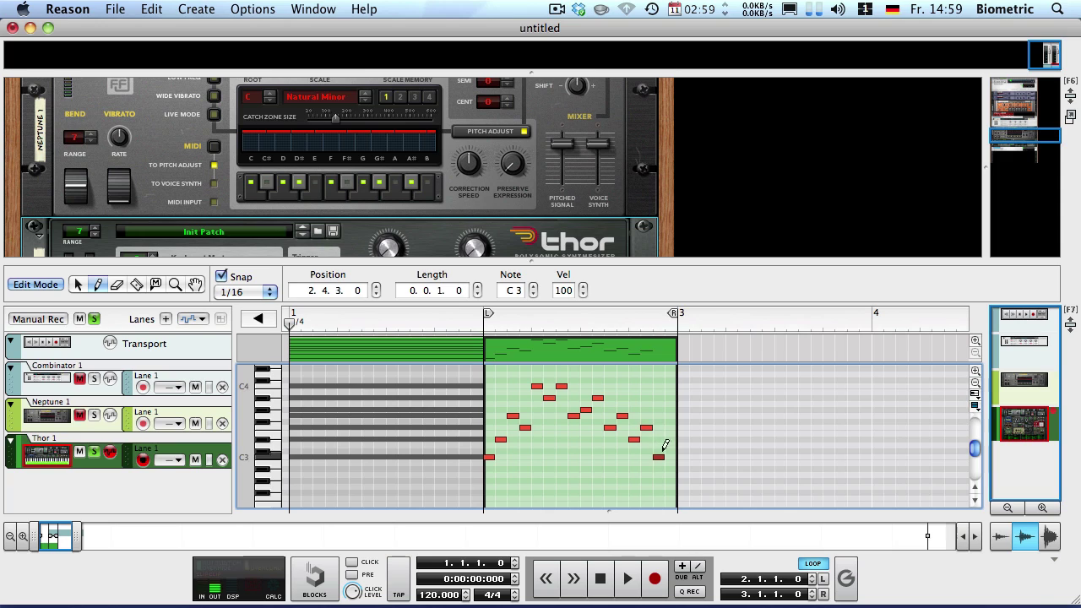
pyautogui.click(670, 445)
# Play back the looped melody from bar 2, stop playback, and return the sequencer to the arrangement view.
pyautogui.press('q')
pyautogui.click(486, 319)
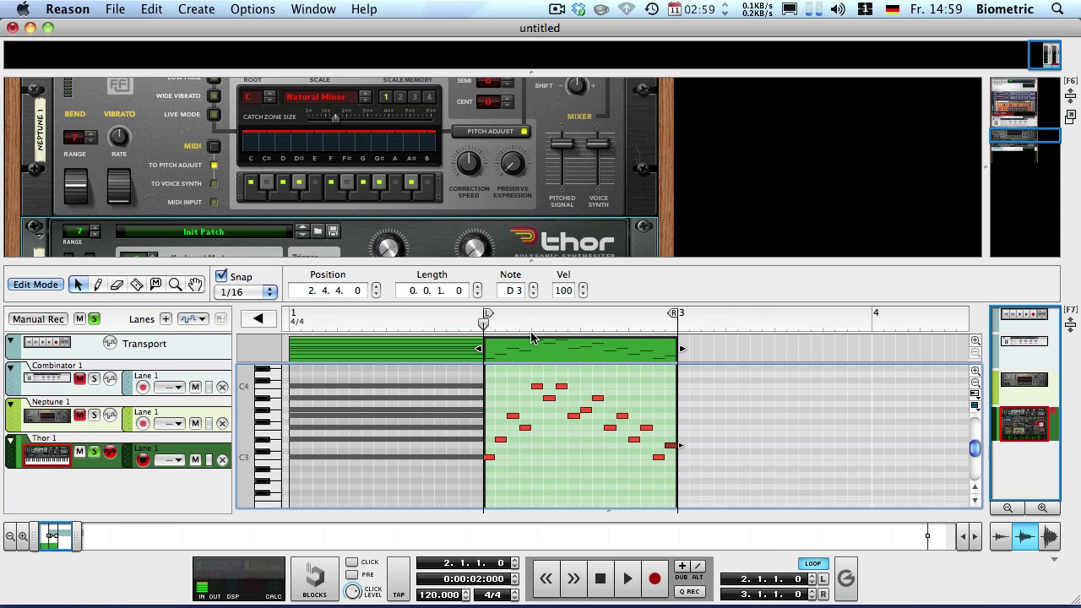
pyautogui.press('space')
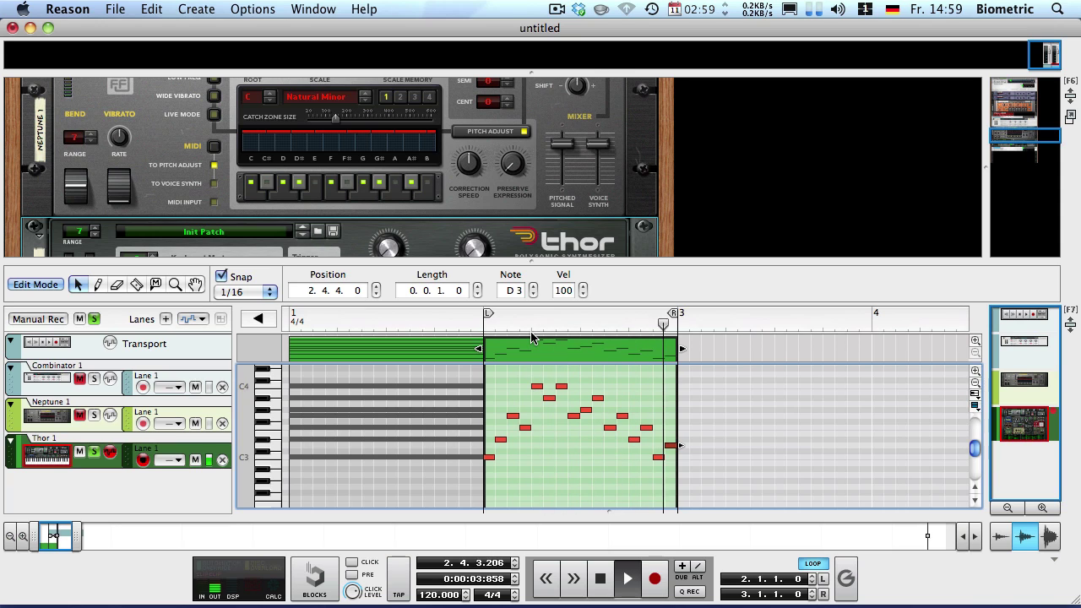
pyautogui.click(776, 423)
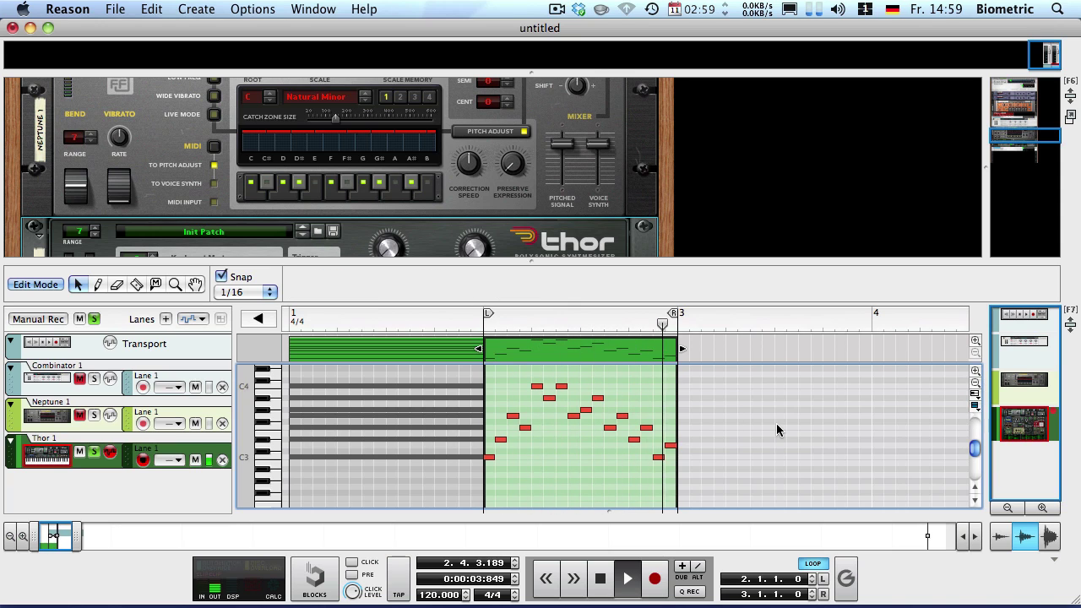
pyautogui.press('space')
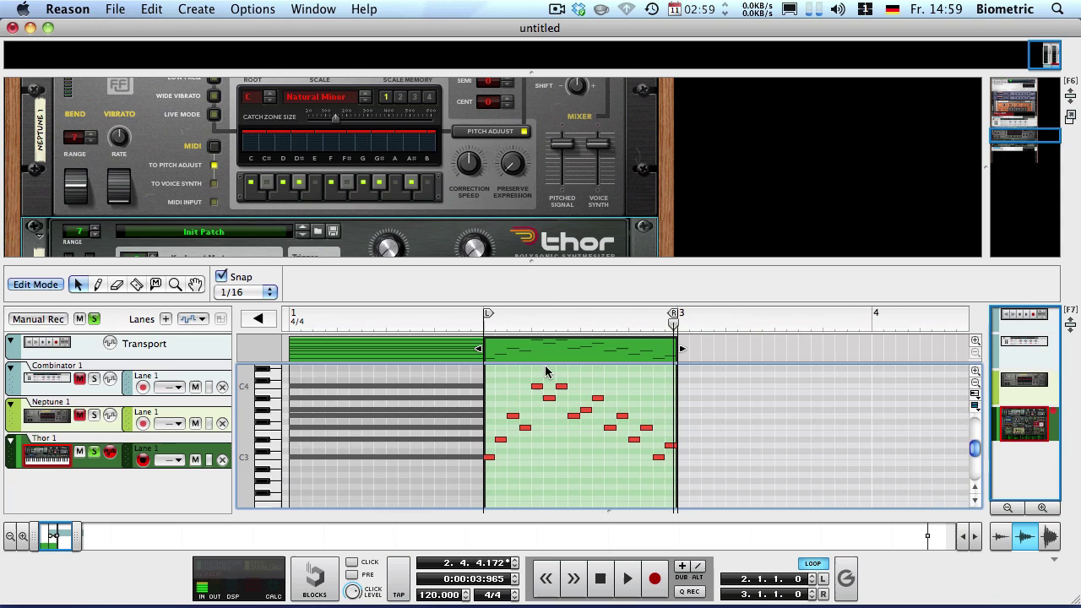
pyautogui.scroll(3, 529, 408)
pyautogui.scroll(-3, 529, 408)
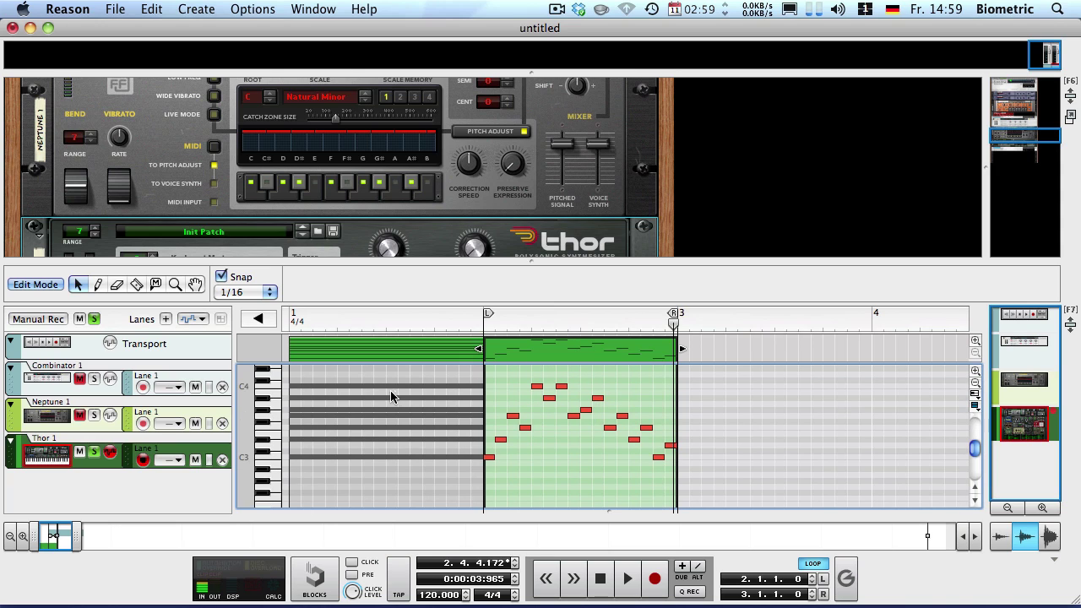
pyautogui.click(35, 285)
pyautogui.moveTo(375, 459); pyautogui.dragTo(507, 459)
pyautogui.press('space')
pyautogui.press('space')
pyautogui.press('super+z')
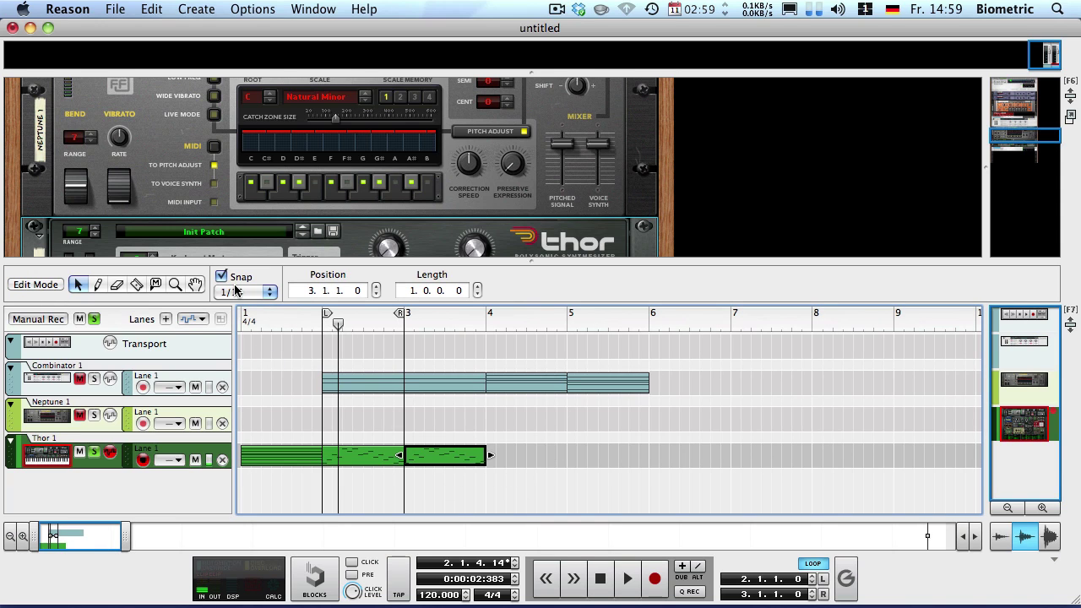
pyautogui.press('super+z')
# Set the snap value to Bar and duplicate the bar 2 Thor clip three times across bars 3, 4 and 5.
pyautogui.click(236, 289)
pyautogui.click(217, 224)
pyautogui.moveTo(530, 464); pyautogui.dragTo(342, 449)
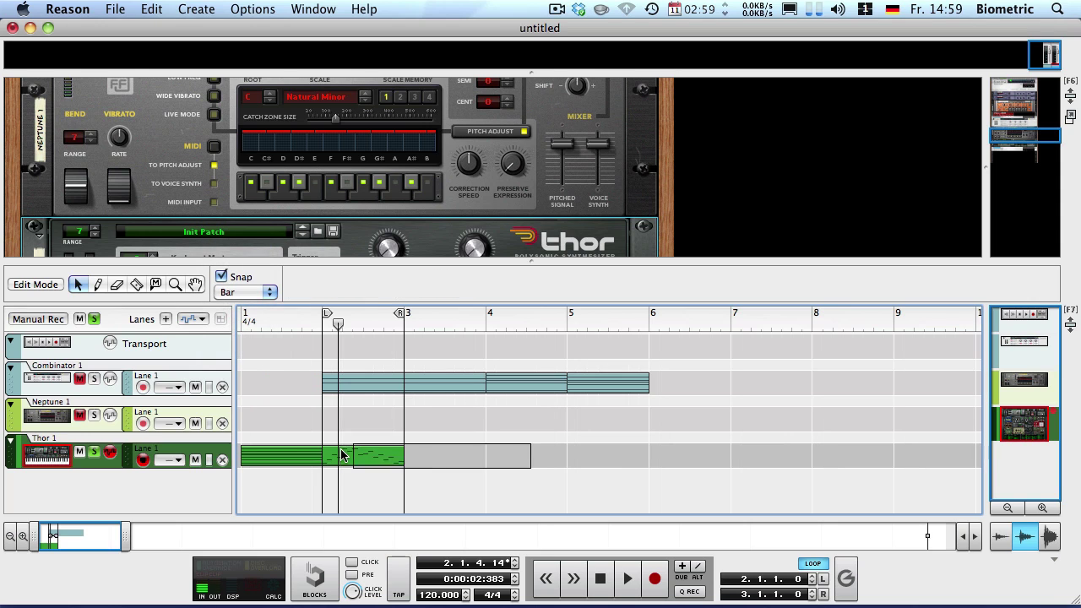
pyautogui.press('super+d')
pyautogui.press('super+d')
pyautogui.press('super+d')
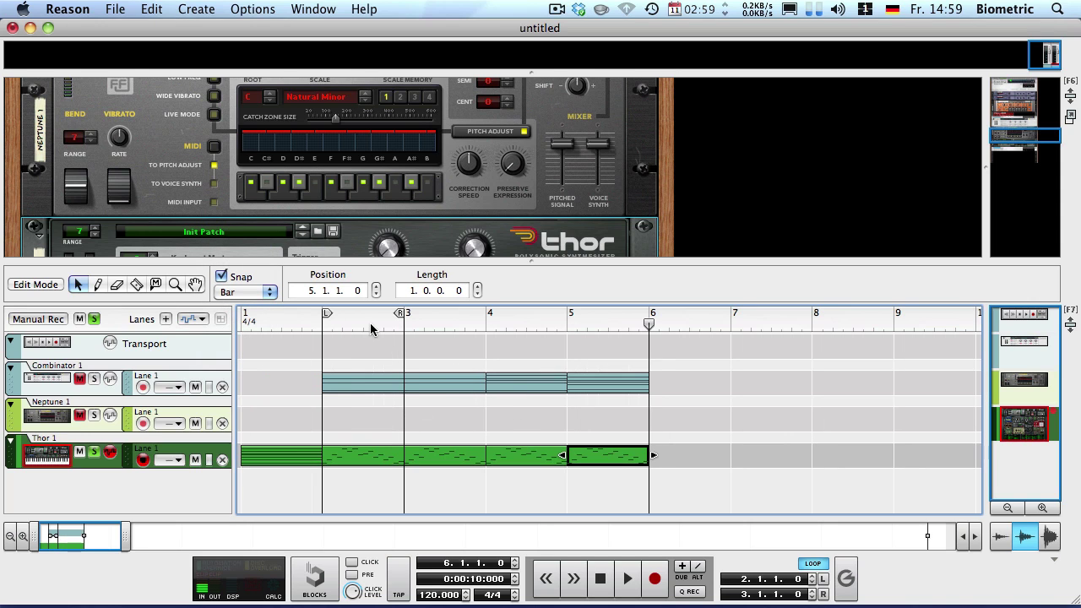
# Extend the loop by moving the right locator to bar 6 and return the song position to the left locator.
pyautogui.moveTo(400, 313); pyautogui.dragTo(623, 314)
pyautogui.click(780, 449)
pyautogui.press('KP_1')
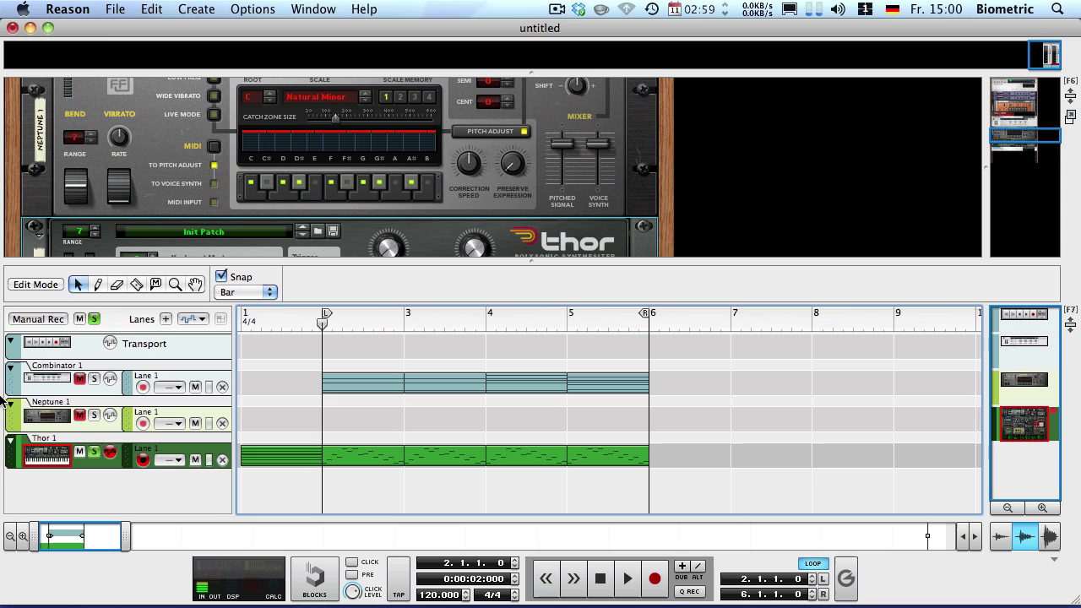
# Solo the Combinator track alongside Thor and start loop playback.
pyautogui.click(44, 387)
pyautogui.click(93, 380)
pyautogui.press('space')
# Add an RV7000 Advanced Reverb to Thor, with its remote programmer shown and Dry/Wet set to 18.
pyautogui.scroll(-3, 268, 114)
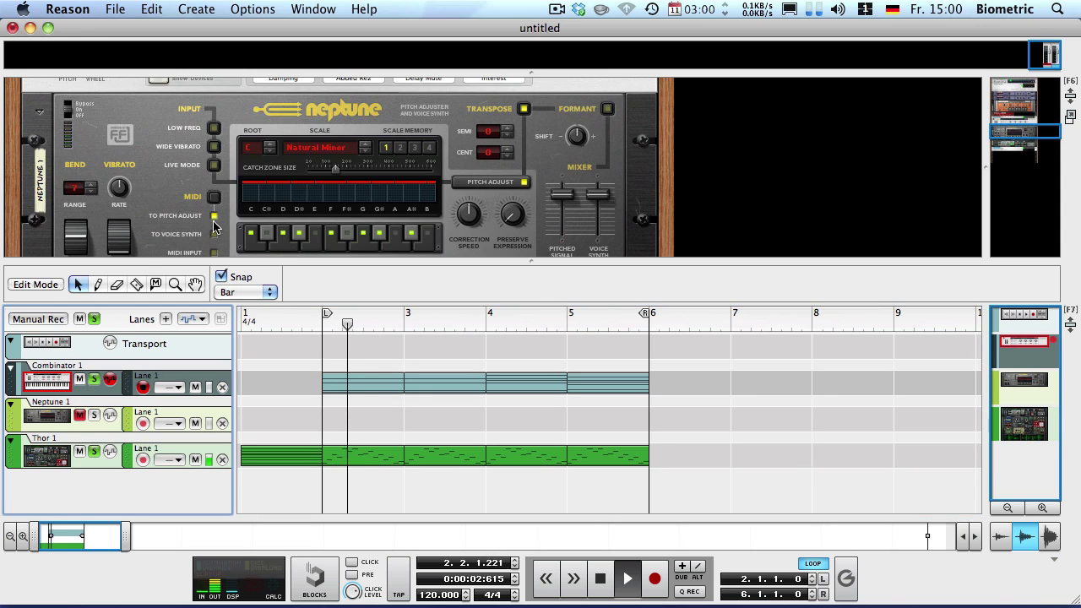
pyautogui.scroll(-3, 214, 221)
pyautogui.click(48, 456)
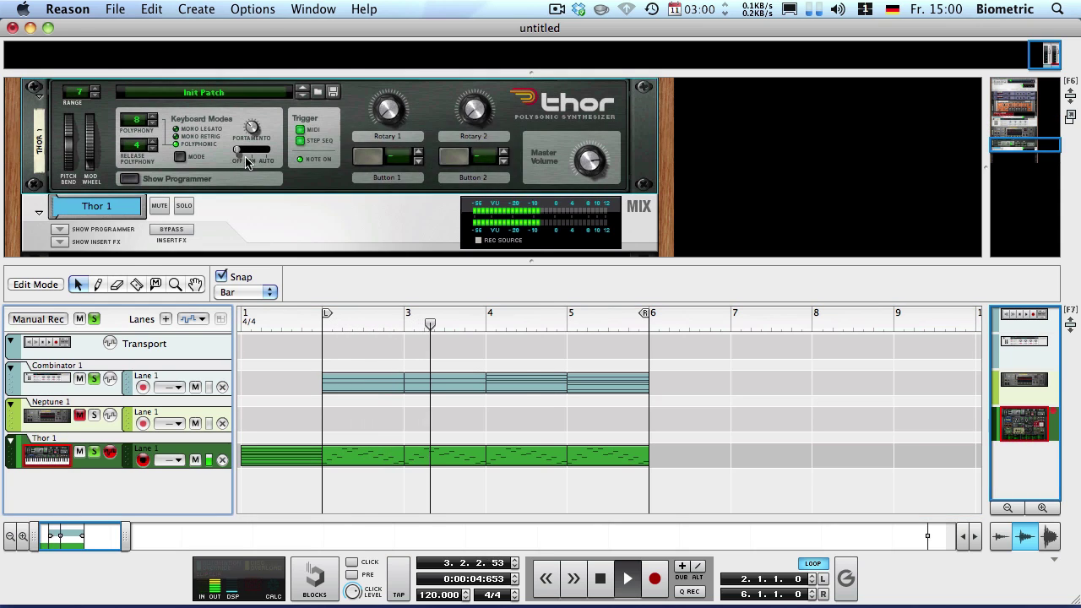
pyautogui.rightClick(320, 172)
pyautogui.moveTo(381, 281)
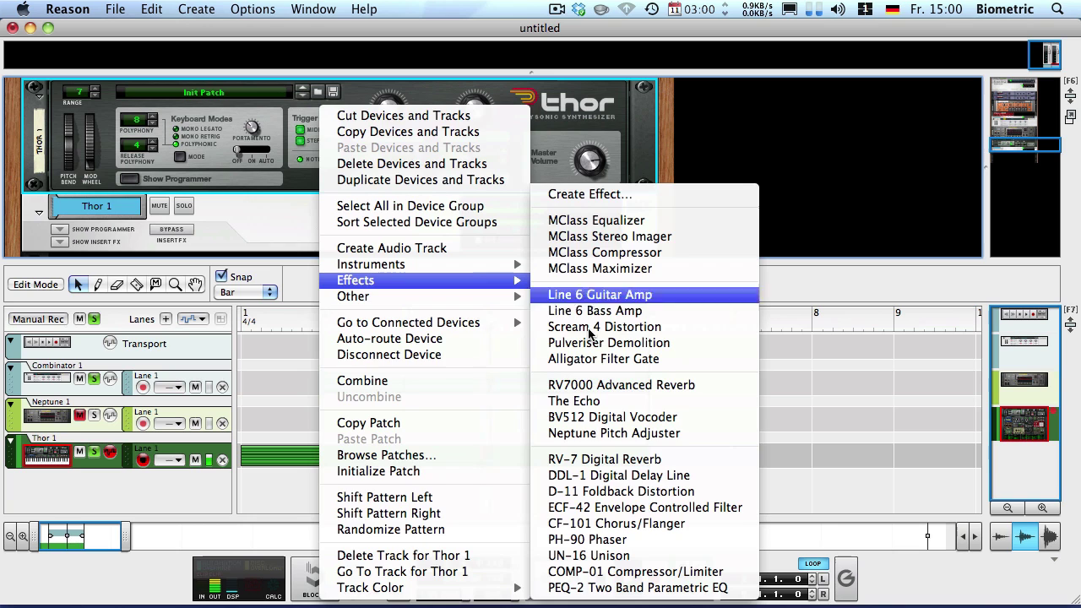
pyautogui.click(627, 386)
pyautogui.moveTo(542, 221); pyautogui.dragTo(539, 396)
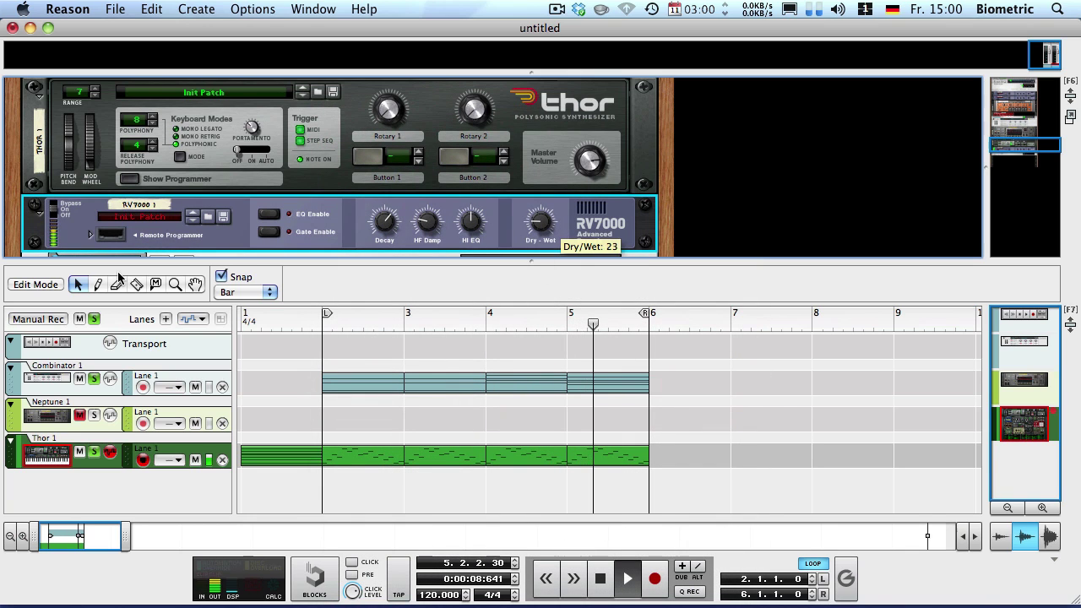
pyautogui.click(90, 235)
pyautogui.moveTo(545, 123); pyautogui.dragTo(549, 132)
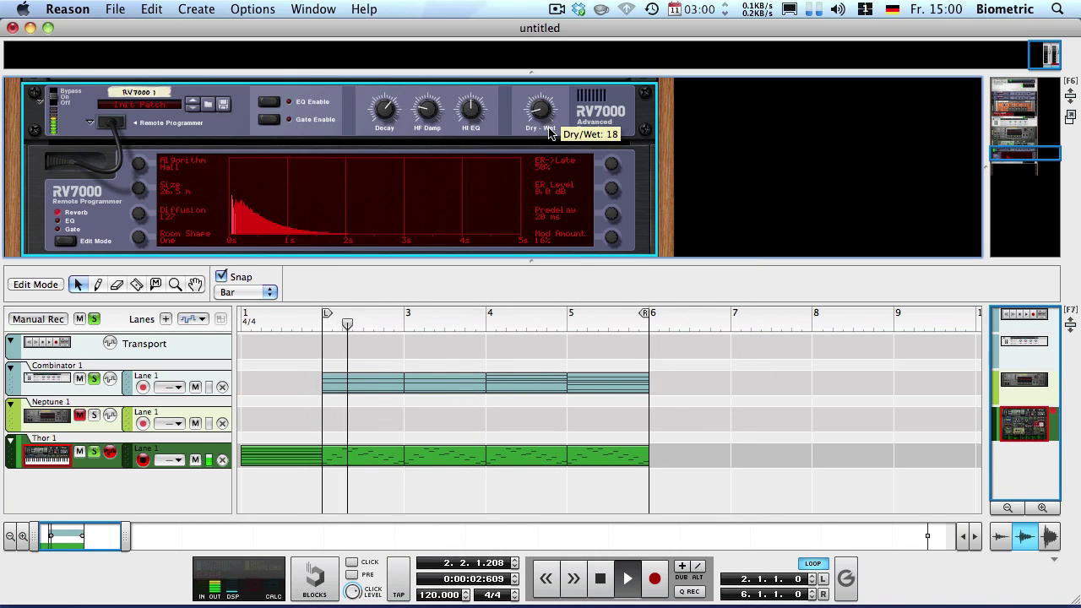
# Show Thor's programmer, raise the Low Pass Ladder Filter frequency and switch portamento on.
pyautogui.scroll(3, 549, 133)
pyautogui.click(129, 167)
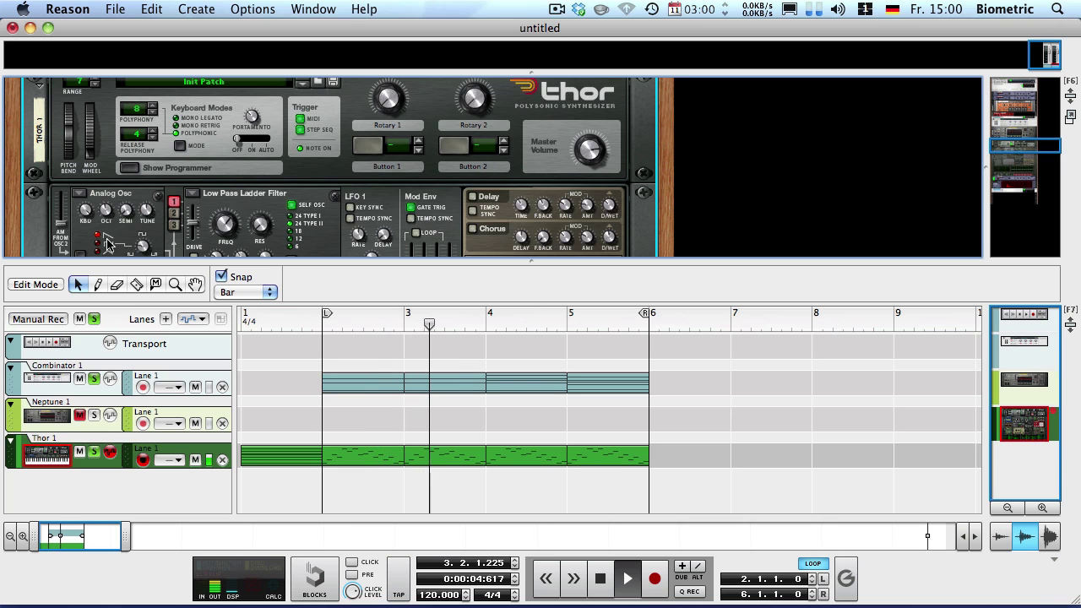
pyautogui.moveTo(223, 226); pyautogui.dragTo(249, 154)
pyautogui.click(251, 139)
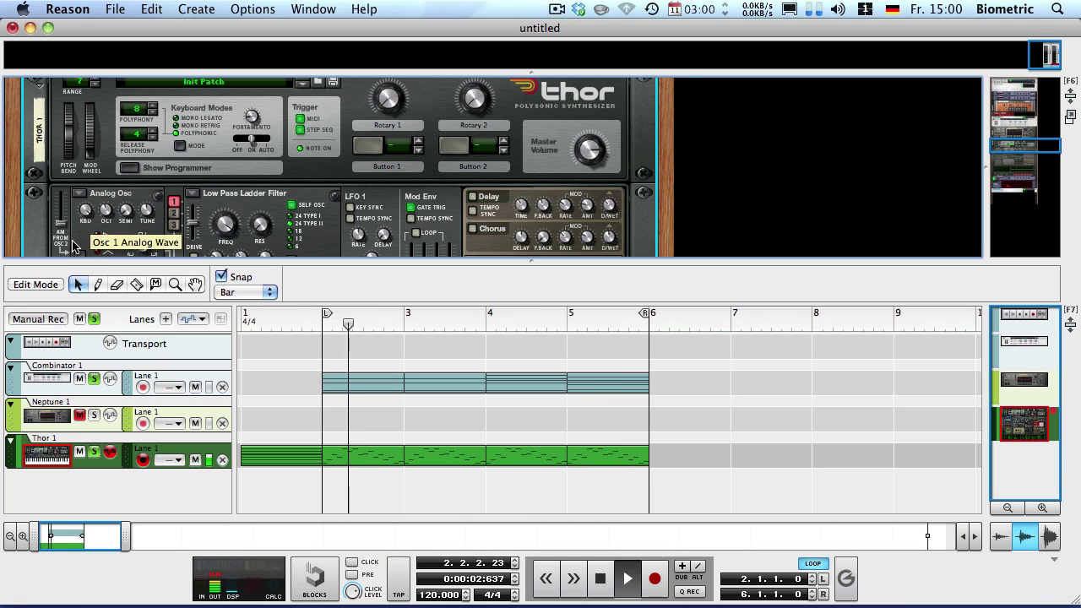
# Load an analog oscillator at octave 3 into Thor's Osc 2 slot and route it to Filter 1.
pyautogui.scroll(-3, 76, 203)
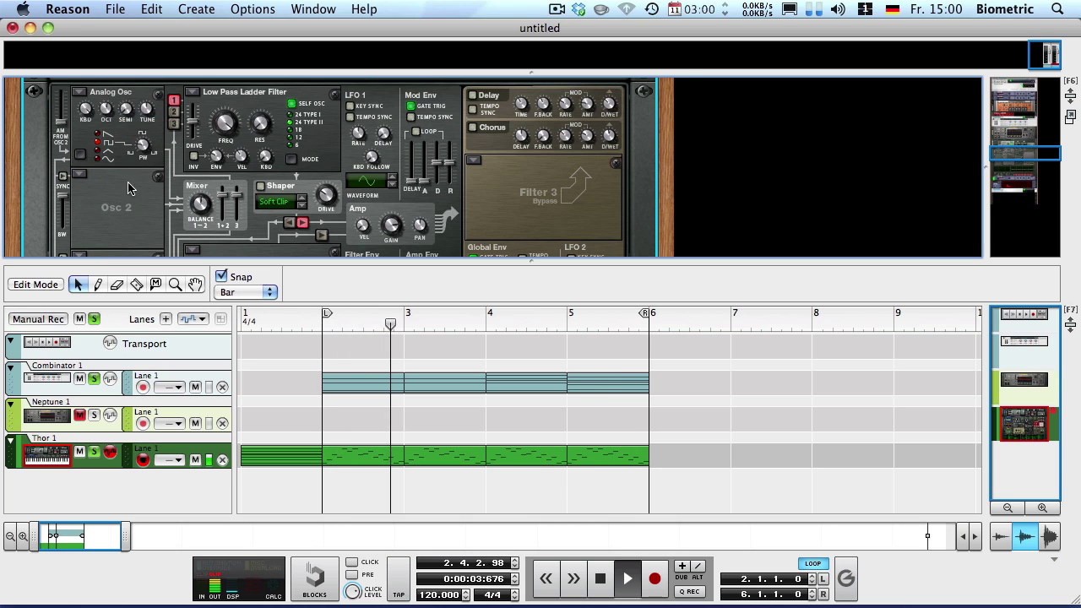
pyautogui.click(79, 178)
pyautogui.click(97, 82)
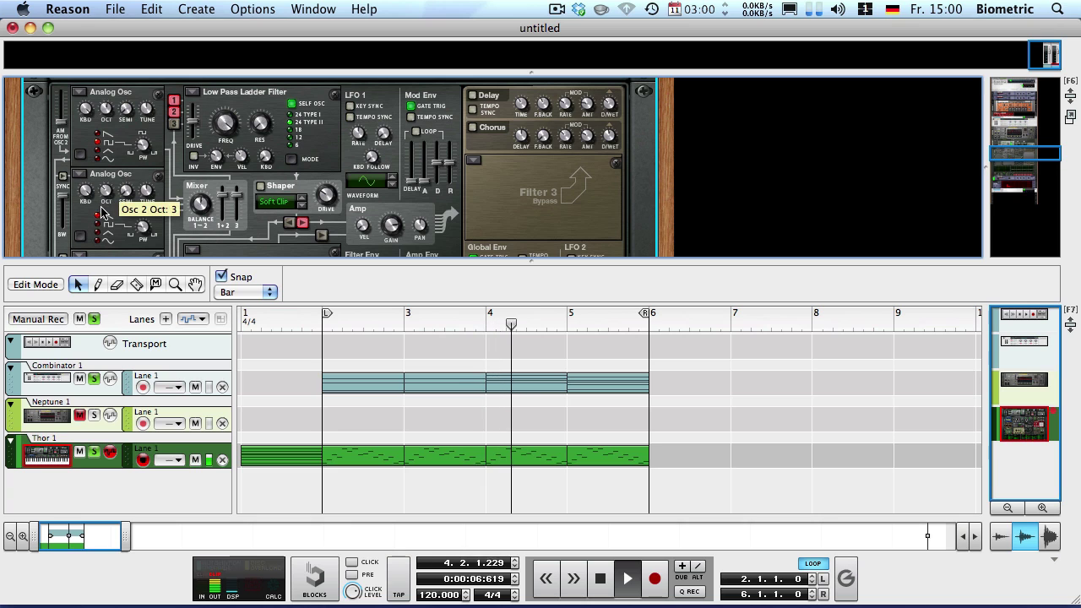
# Load an analog oscillator into Thor's Osc 3 slot and enable its routing to Filter 1.
pyautogui.scroll(-3, 123, 148)
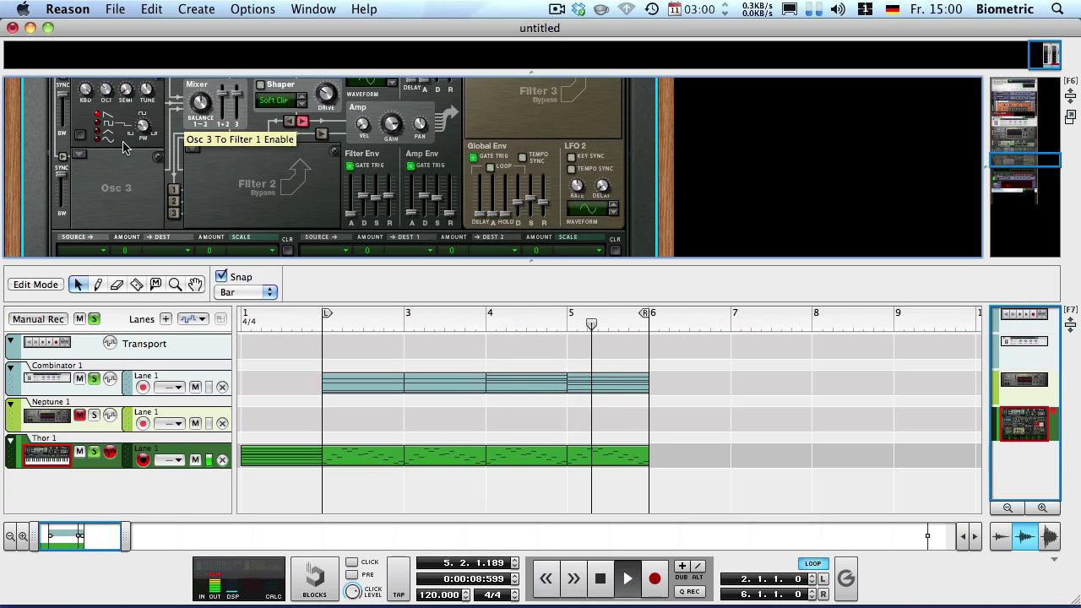
pyautogui.click(79, 154)
pyautogui.click(97, 60)
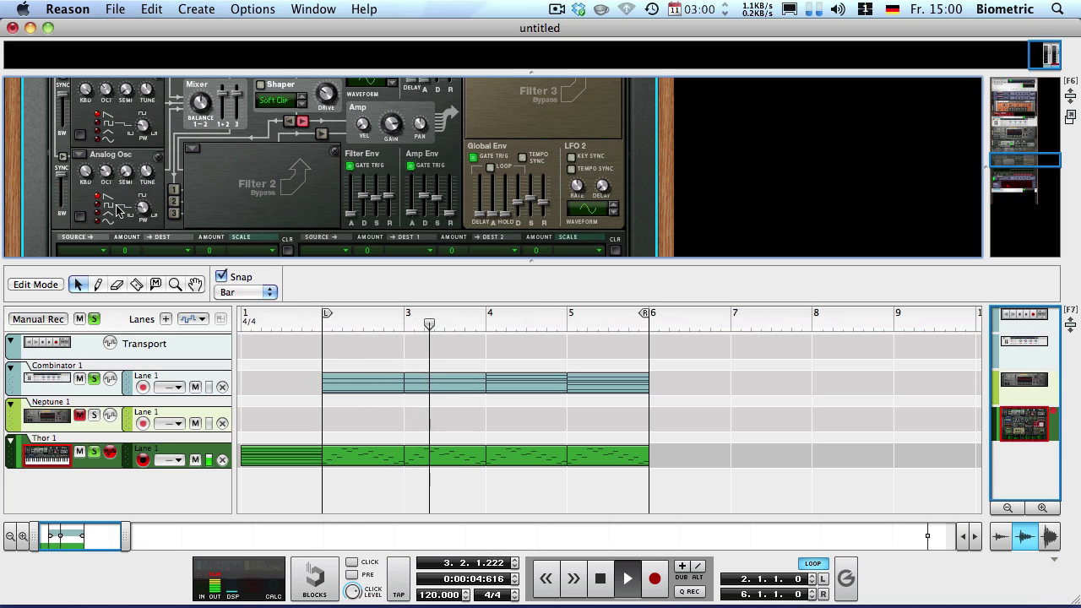
# Stop playback, return to the song start, and open the bar 1 Thor clip for note editing.
pyautogui.hotkey('shift', 'Return')
pyautogui.hotkey('shift', 'Return')
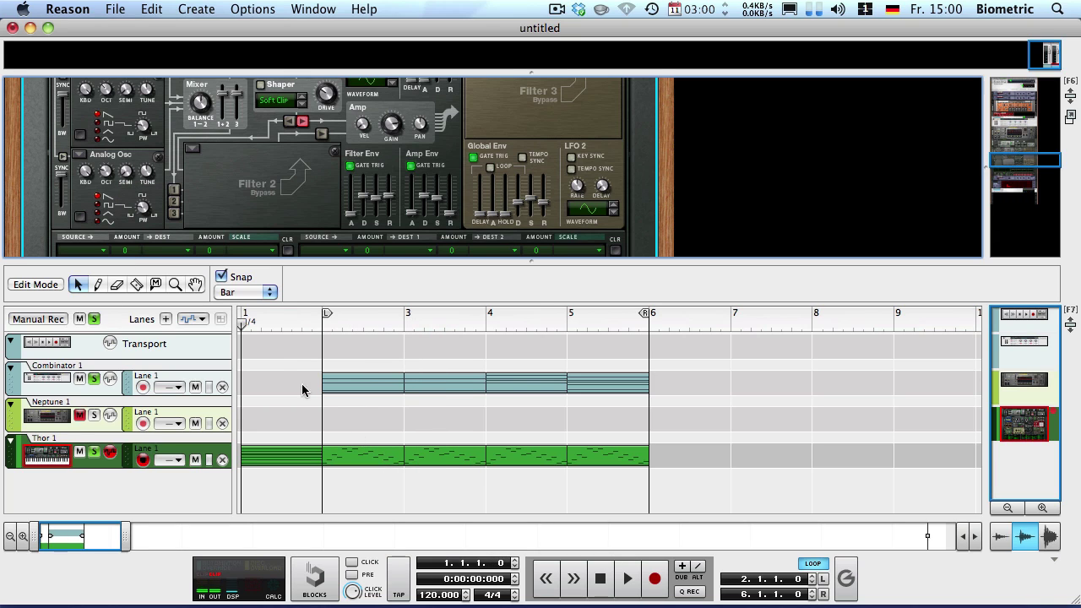
pyautogui.click(276, 355)
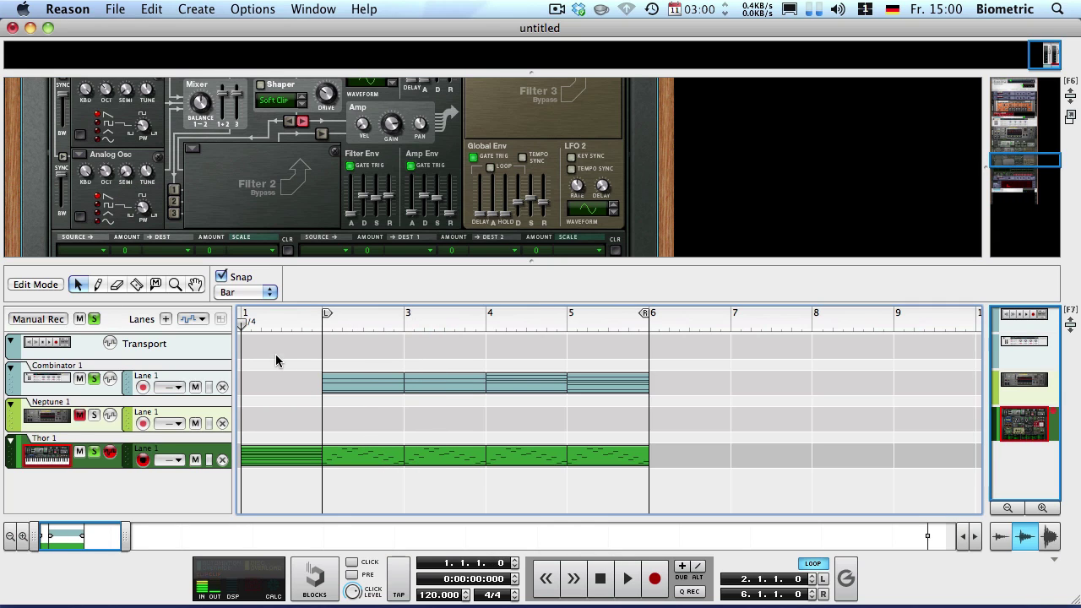
pyautogui.doubleClick(264, 463)
pyautogui.click(36, 284)
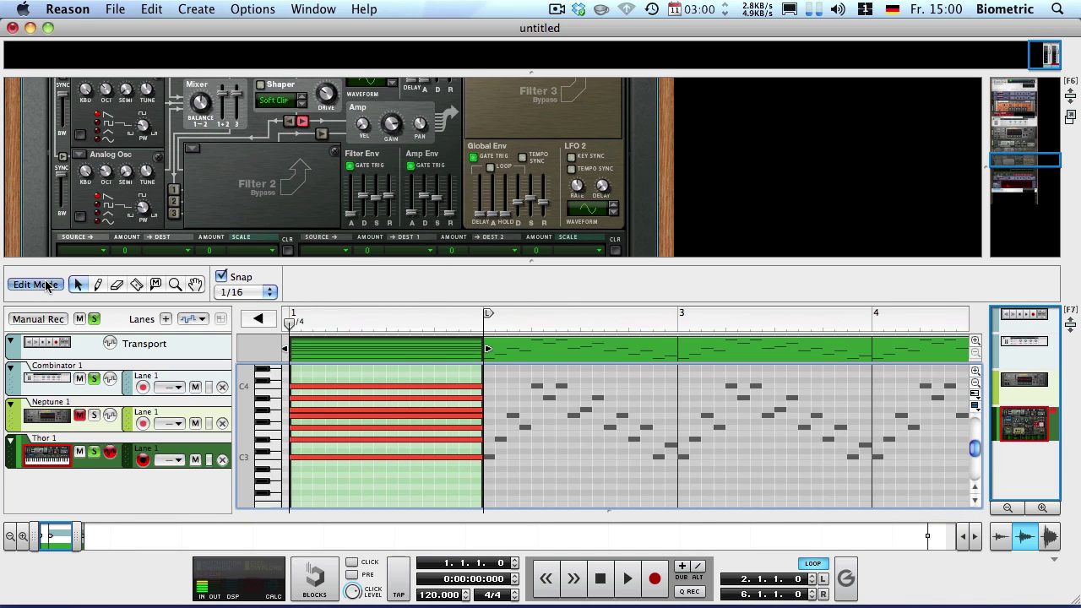
# Reopen the bar 1 Thor clip for note editing and enlarge the sequencer area above the rack's lower edge.
pyautogui.click(300, 374)
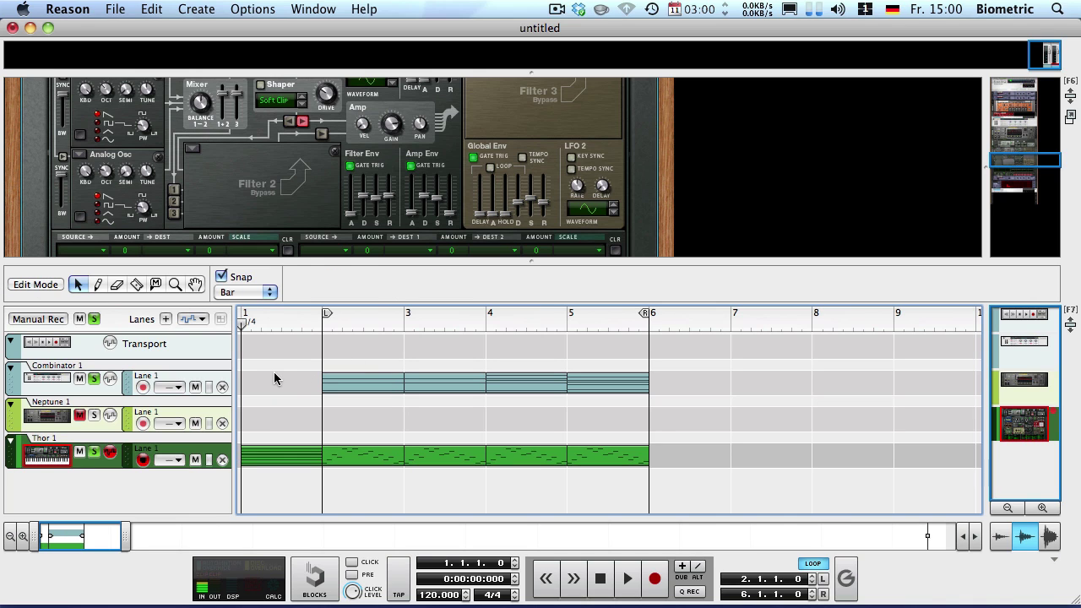
pyautogui.doubleClick(282, 456)
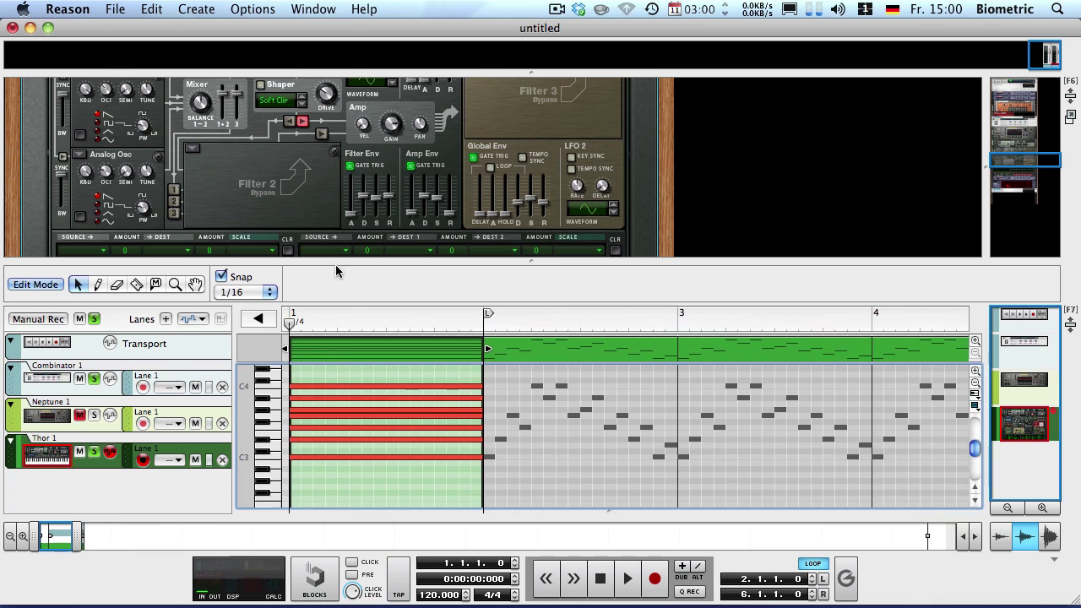
pyautogui.moveTo(325, 261); pyautogui.dragTo(282, 165)
pyautogui.scroll(3, 387, 384)
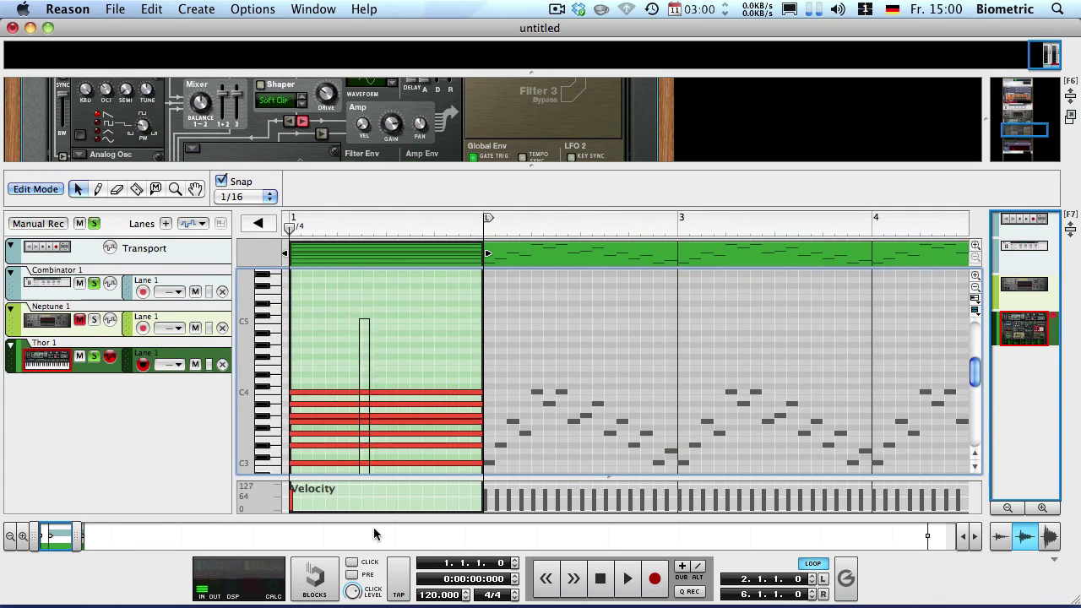
# Transpose all scale notes in the bar 1 Thor clip up together so the lowest note is F3.
pyautogui.moveTo(374, 528); pyautogui.dragTo(370, 507)
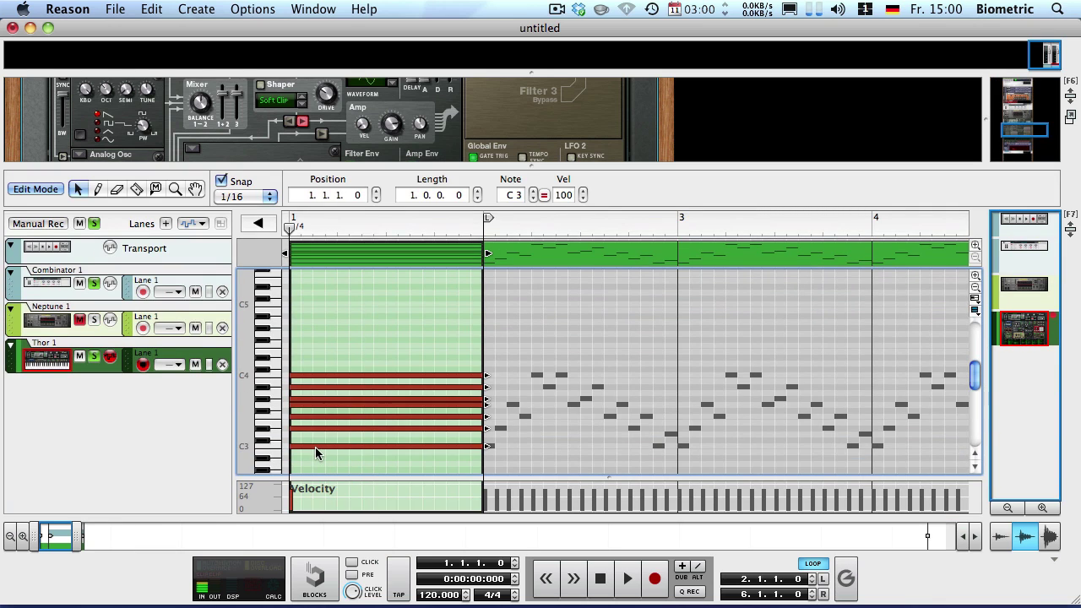
pyautogui.moveTo(309, 444); pyautogui.dragTo(305, 437)
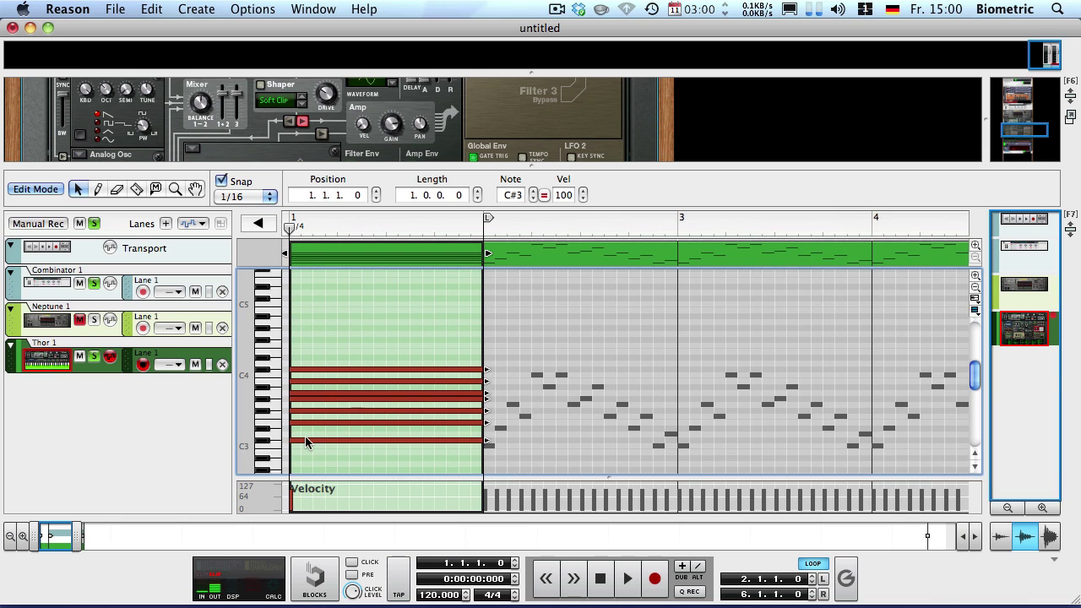
pyautogui.press('super+z')
pyautogui.click(87, 361)
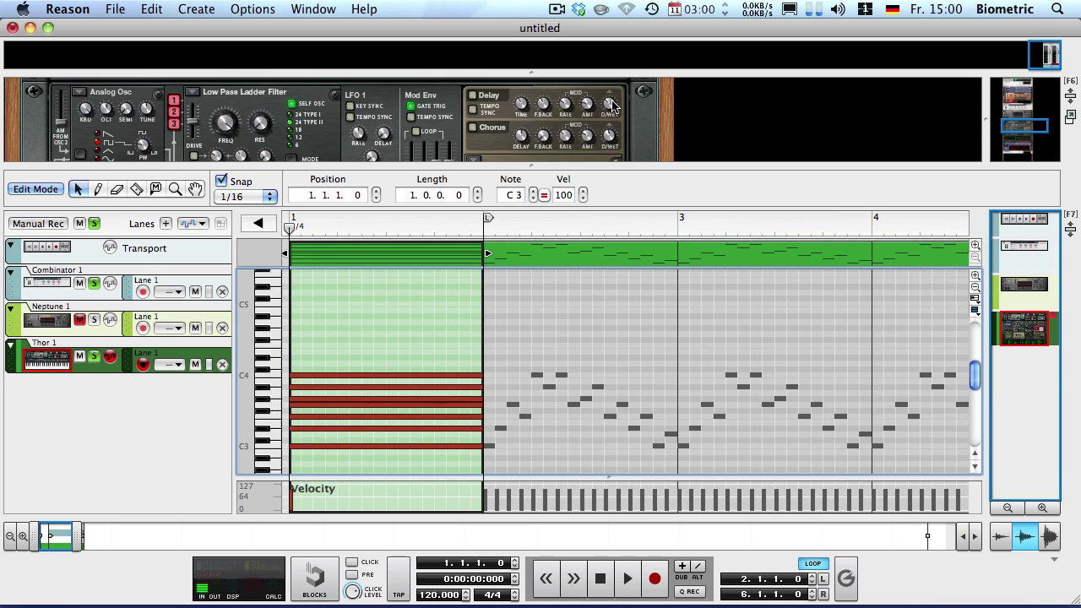
pyautogui.moveTo(563, 307); pyautogui.dragTo(562, 296)
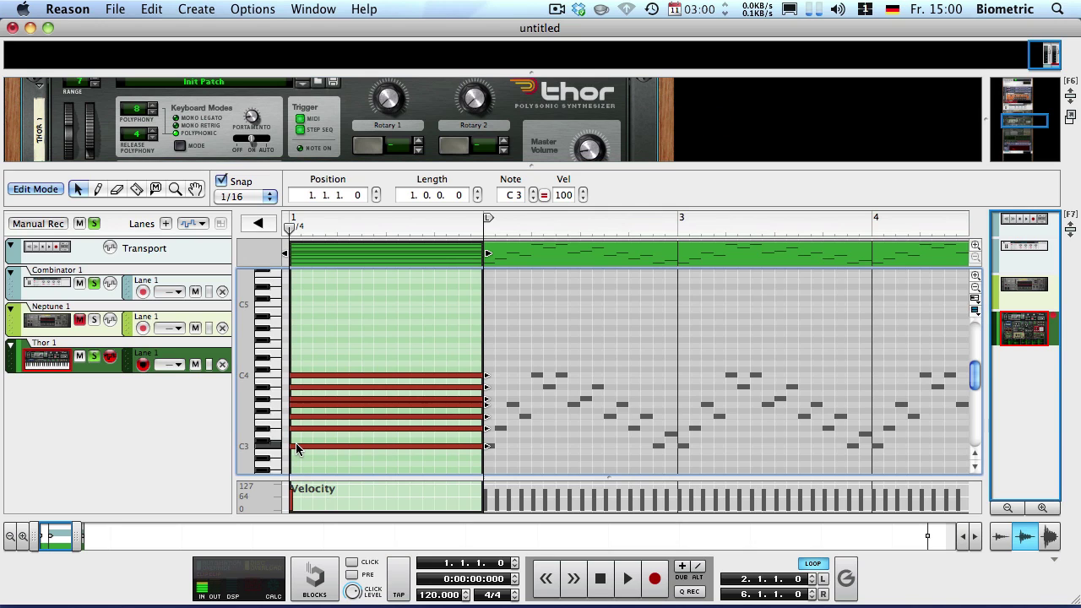
pyautogui.moveTo(296, 442); pyautogui.dragTo(295, 412)
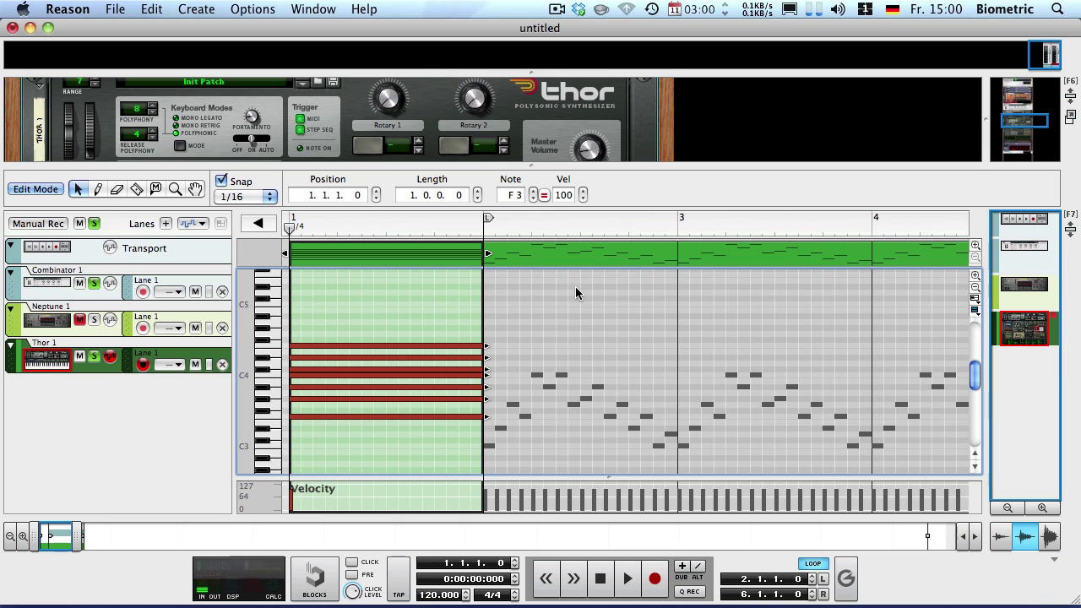
# Delete the old Thor melody clips in bars 2 to 5, keeping the scale clip in bar 1.
pyautogui.click(541, 251)
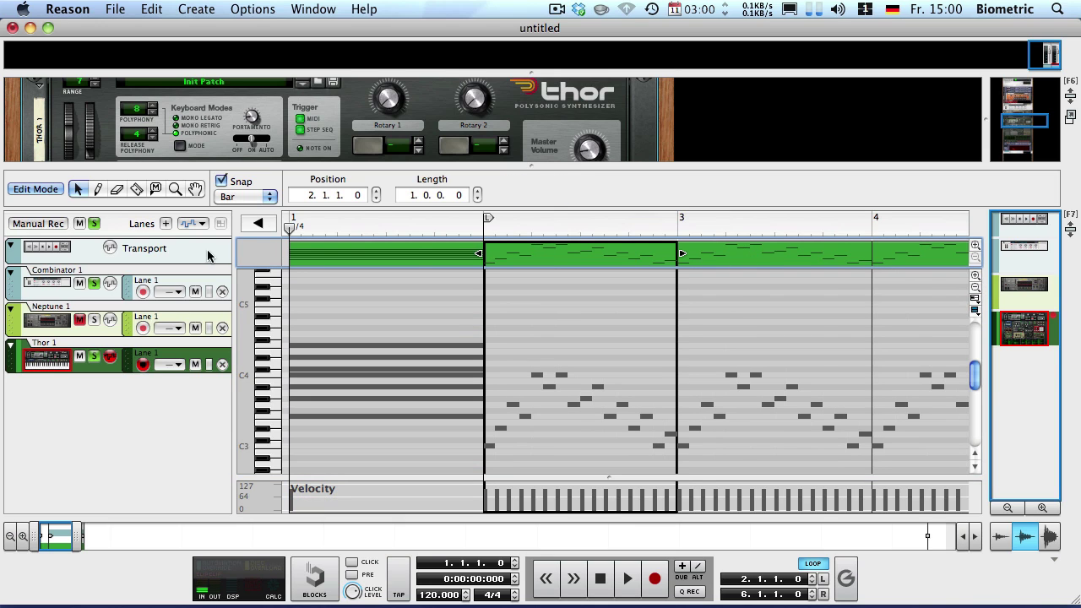
pyautogui.keyDown('shift'); pyautogui.click(716, 247); pyautogui.keyUp('shift')
pyautogui.keyDown('shift'); pyautogui.click(936, 248); pyautogui.keyUp('shift')
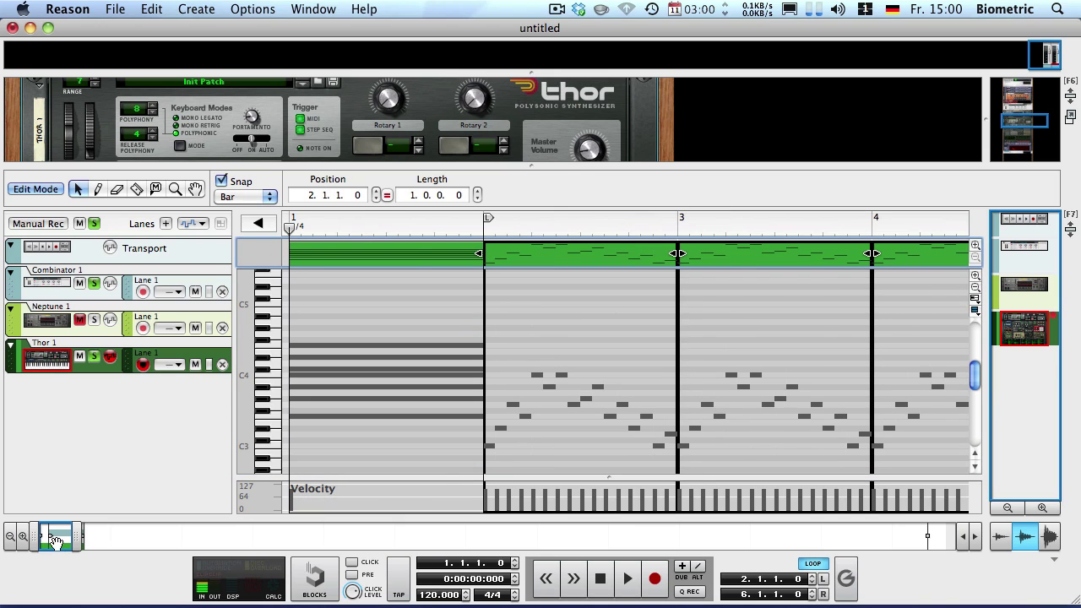
pyautogui.moveTo(75, 528); pyautogui.dragTo(100, 528)
pyautogui.press('Delete')
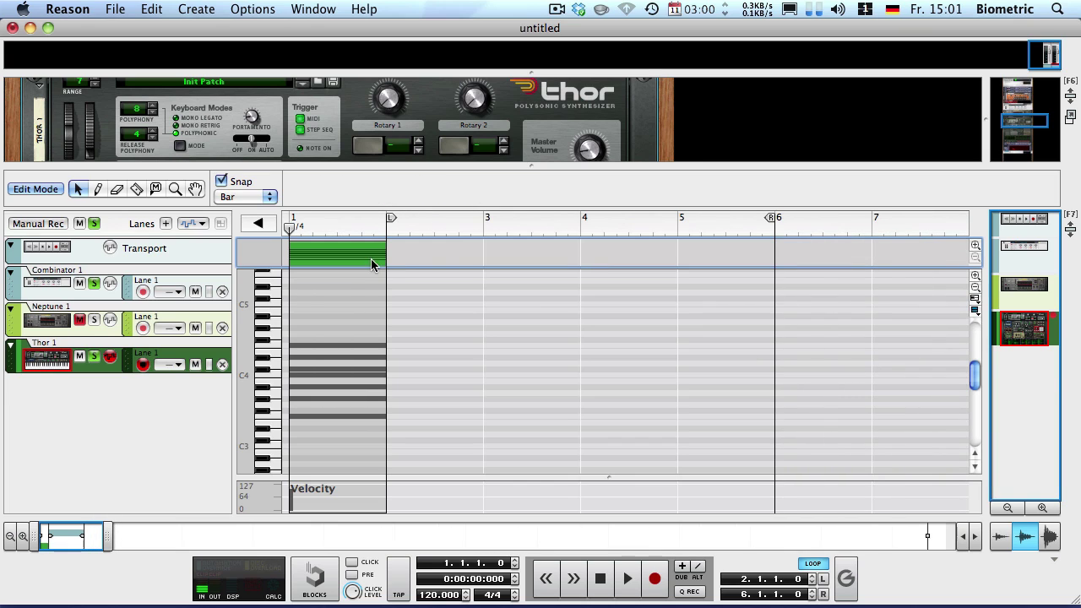
# Draw an empty one-bar Thor clip at bar 2, directly after the scale clip.
pyautogui.press('w')
pyautogui.click(412, 250)
pyautogui.press('q')
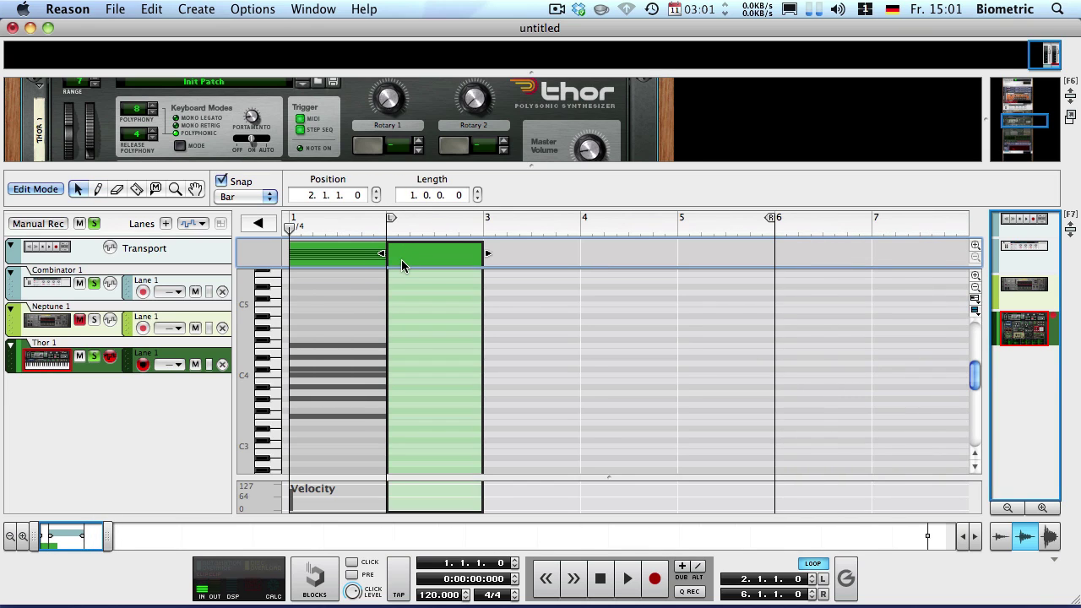
pyautogui.press('h')
# With snap at 1/16, enter eight consecutive sixteenth notes from bar 2's start: F3, G#3, A#3, F4, D#4, F4, A#3, C4.
pyautogui.click(254, 196)
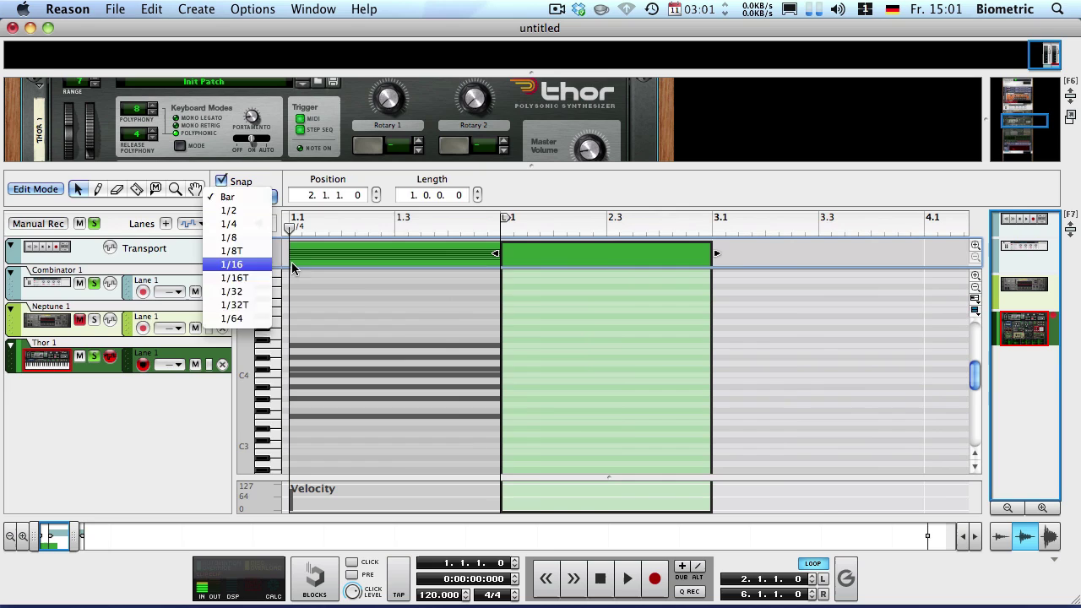
pyautogui.click(231, 265)
pyautogui.press('w')
pyautogui.click(508, 416)
pyautogui.click(520, 398)
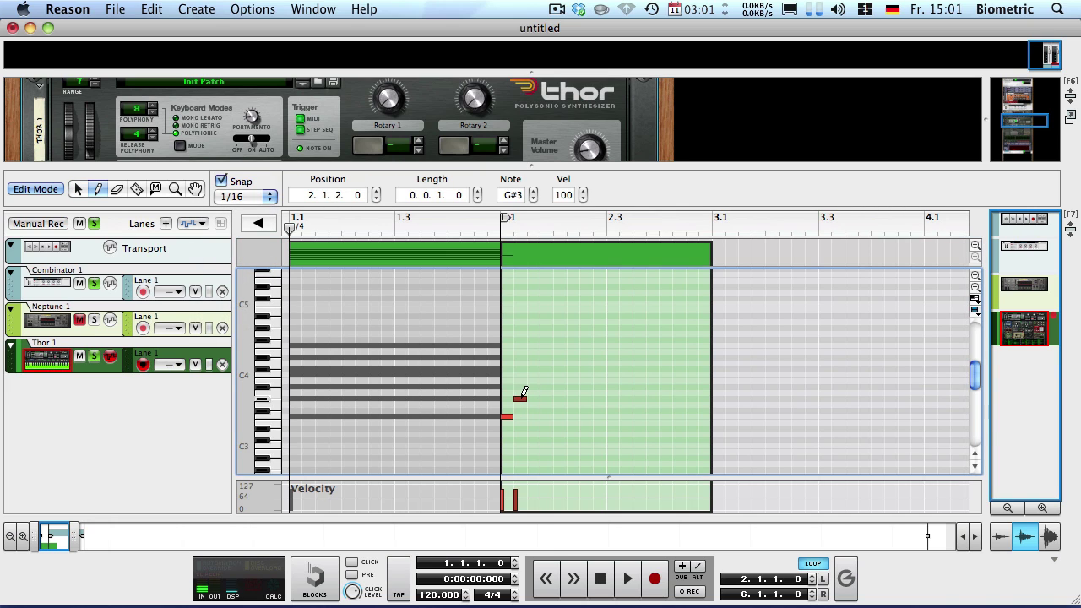
pyautogui.click(533, 387)
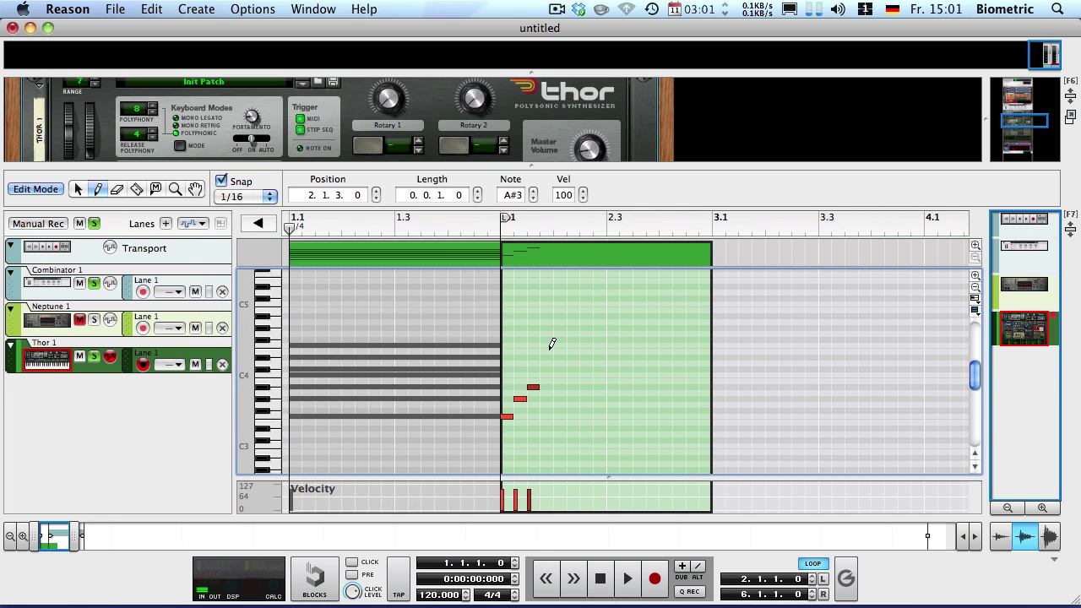
pyautogui.click(547, 345)
pyautogui.click(559, 357)
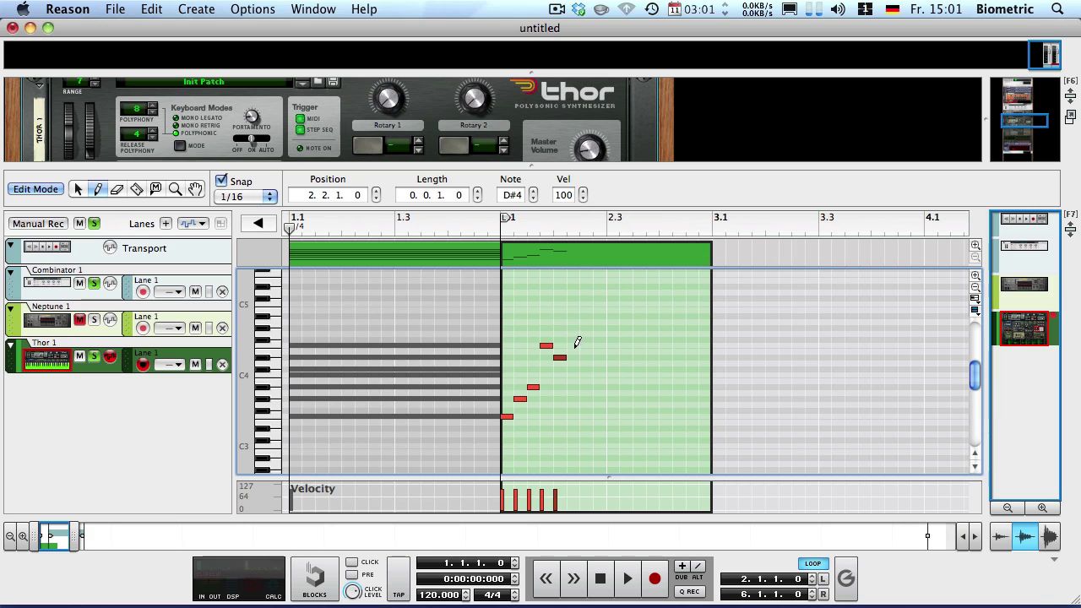
pyautogui.click(573, 346)
pyautogui.click(586, 387)
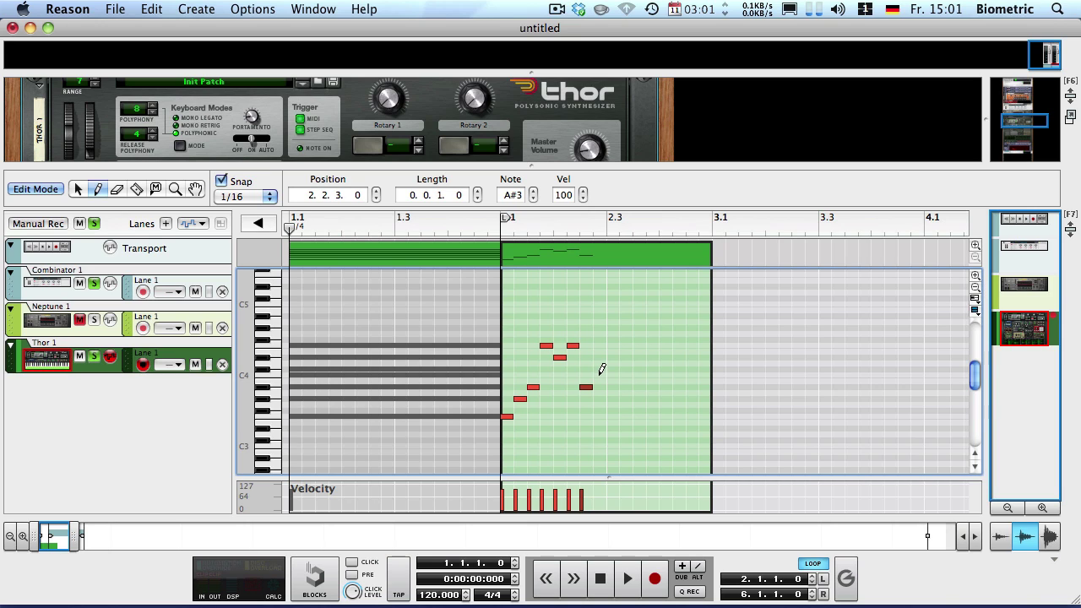
pyautogui.click(600, 375)
pyautogui.press('q')
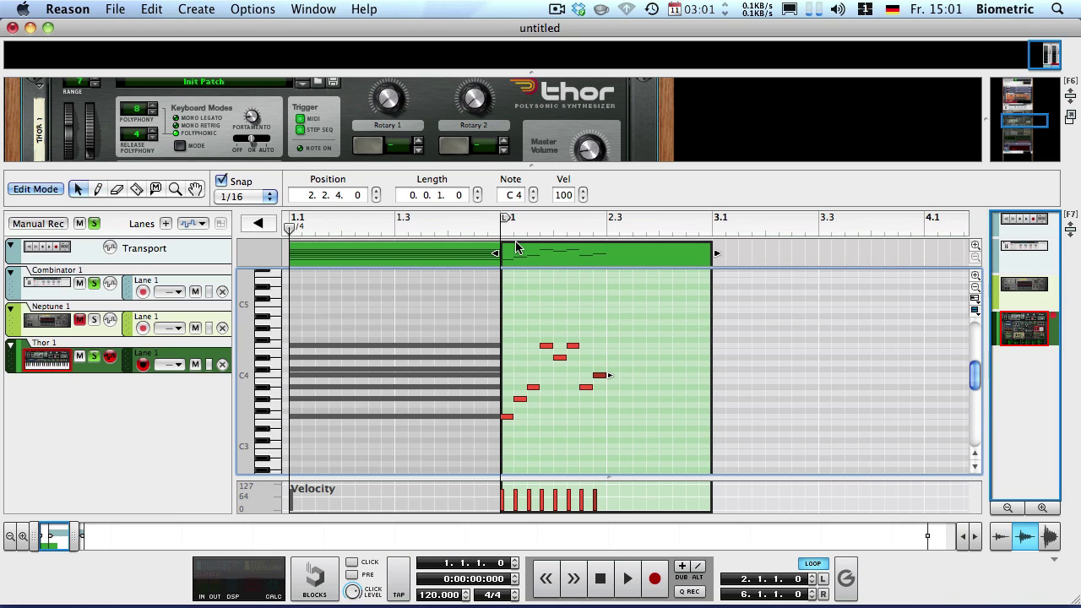
# Play the eight-note Thor phrase from the start of bar 2 and stop playback.
pyautogui.click(503, 226)
pyautogui.press('space')
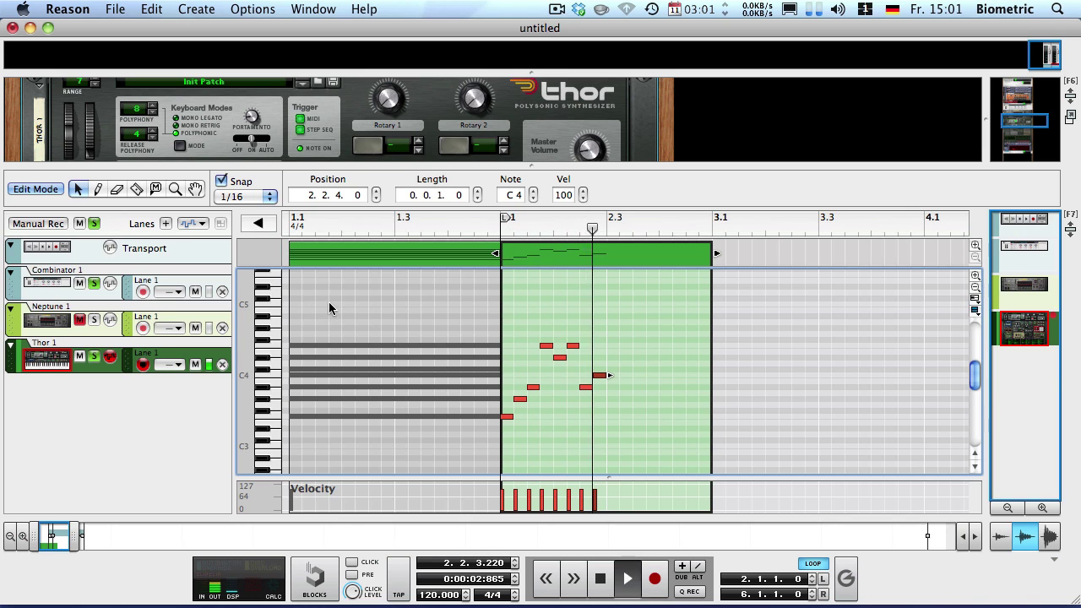
pyautogui.press('space')
# Join the Combinator clips and transpose all their notes up together so the first bass note is F1.
pyautogui.click(37, 191)
pyautogui.rightClick(353, 289)
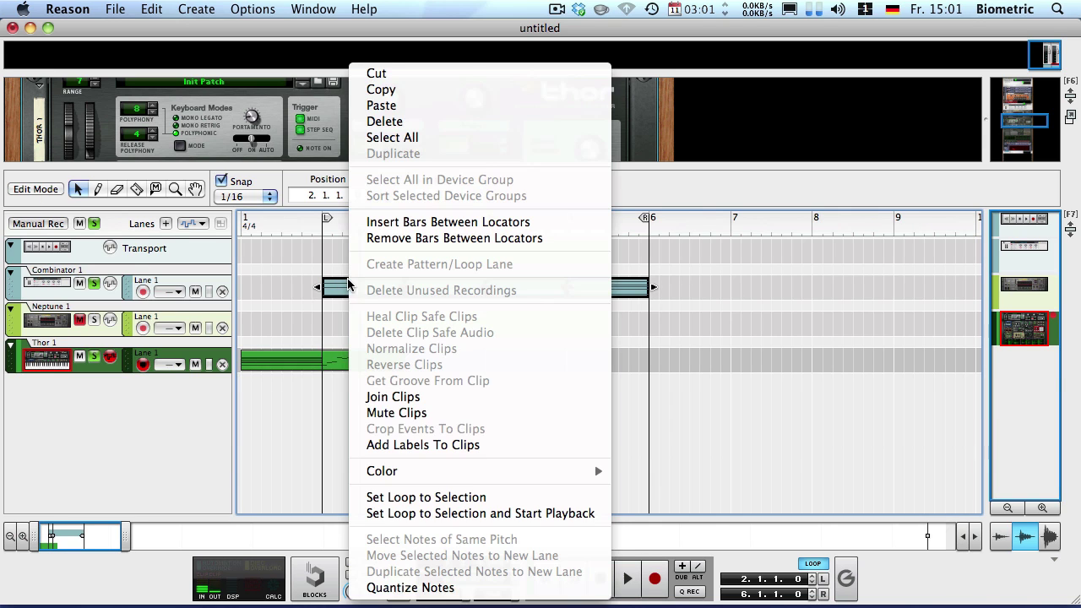
pyautogui.click(389, 411)
pyautogui.doubleClick(382, 289)
pyautogui.press('super+a')
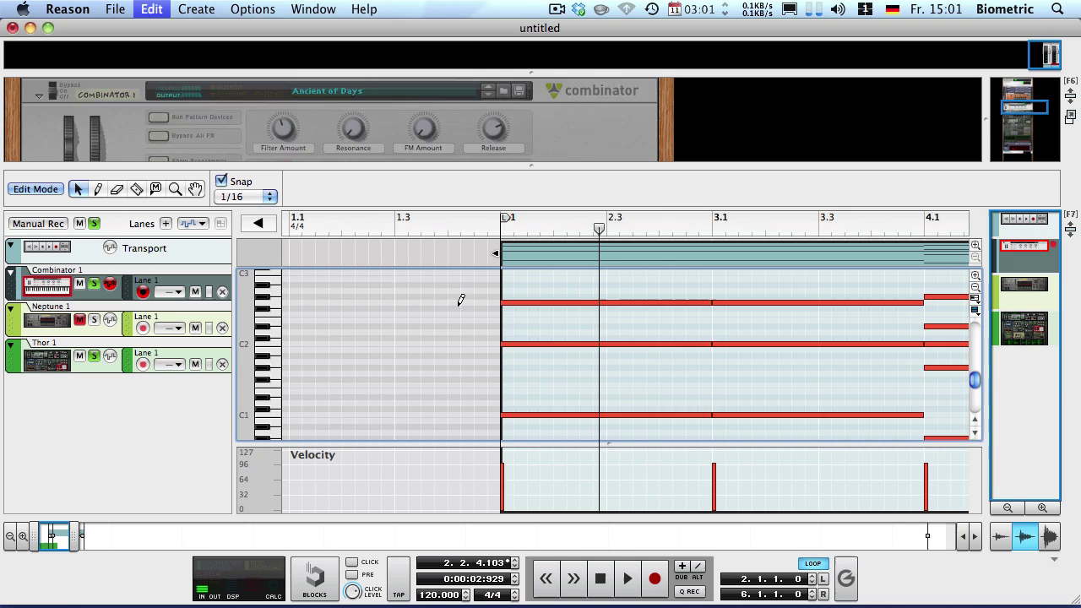
pyautogui.moveTo(512, 414); pyautogui.dragTo(512, 381)
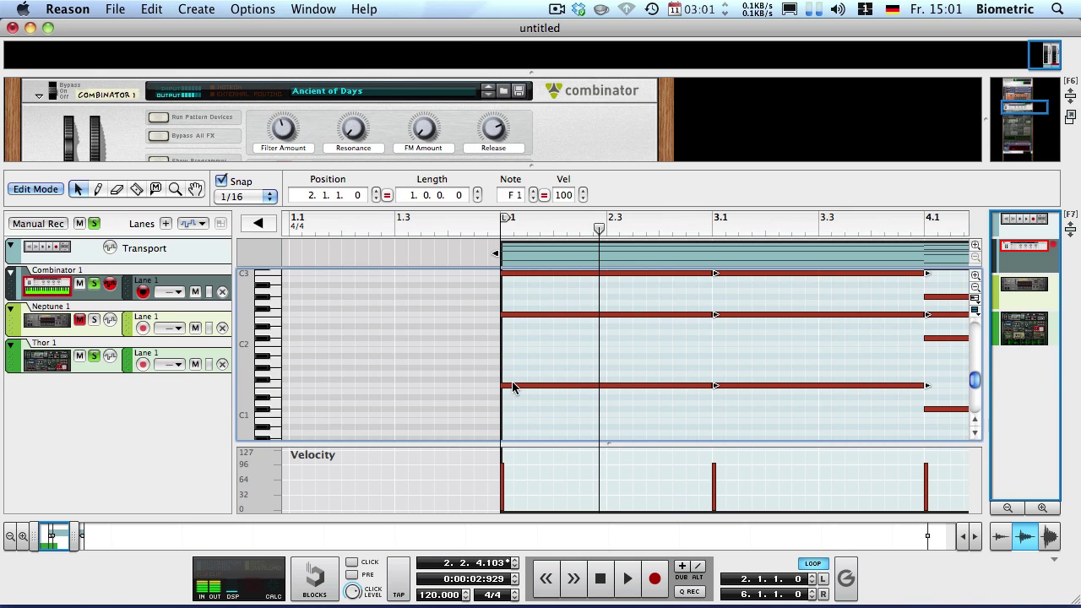
pyautogui.click(34, 189)
# Copy the eight notes in the bar 2 Thor clip and paste them into its second half at 2.3.1.
pyautogui.doubleClick(360, 366)
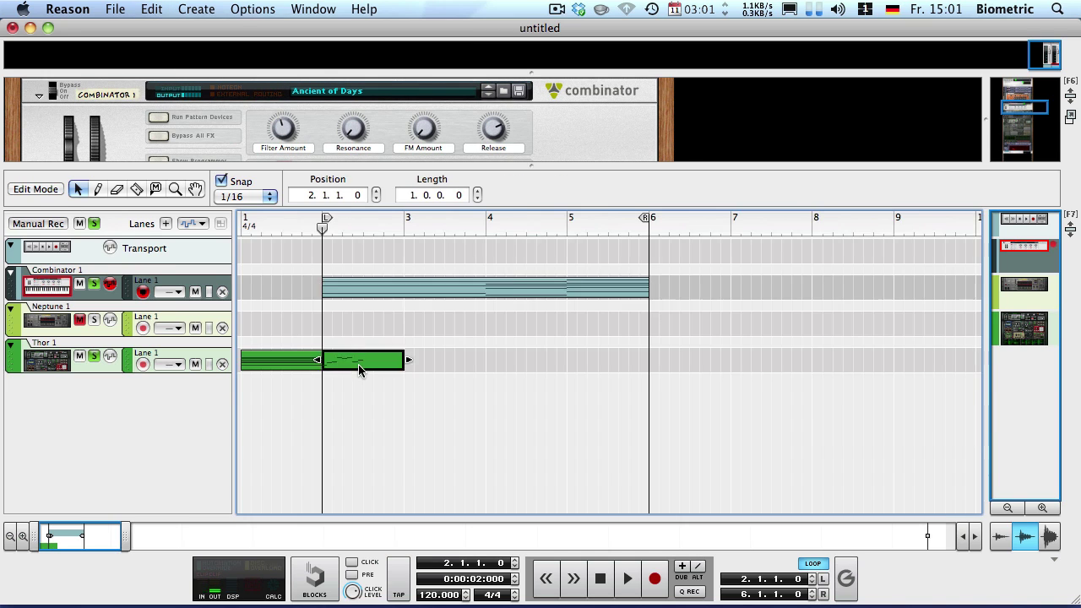
pyautogui.moveTo(622, 433); pyautogui.dragTo(453, 275)
pyautogui.press('super+c')
pyautogui.press('super+v')
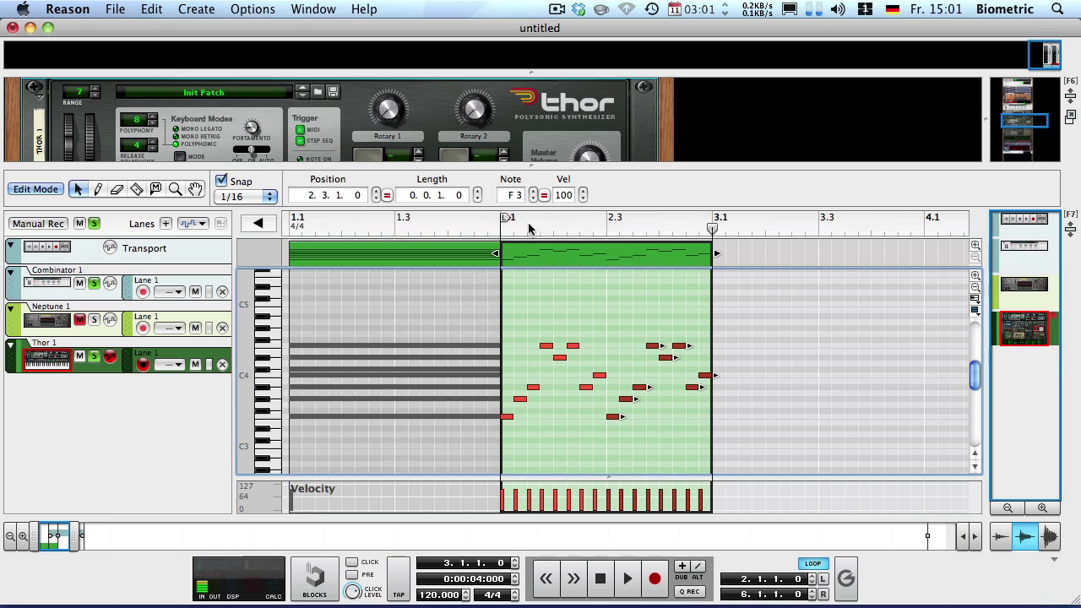
# Play back the full one-bar Thor melody in bar 2.
pyautogui.click(474, 223)
pyautogui.press('space')
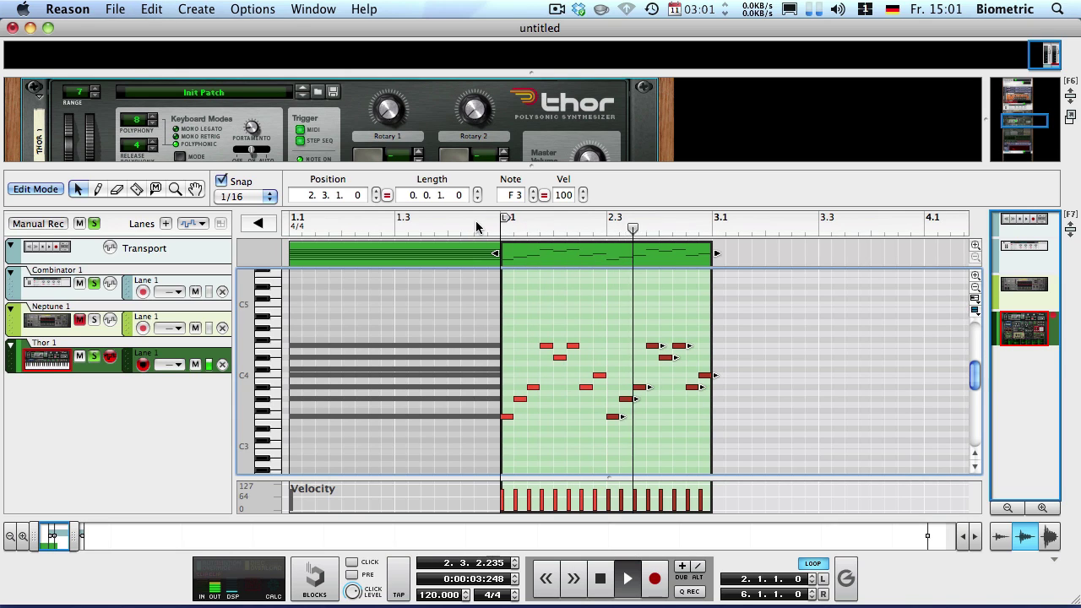
pyautogui.press('space')
pyautogui.moveTo(597, 145); pyautogui.dragTo(539, 19)
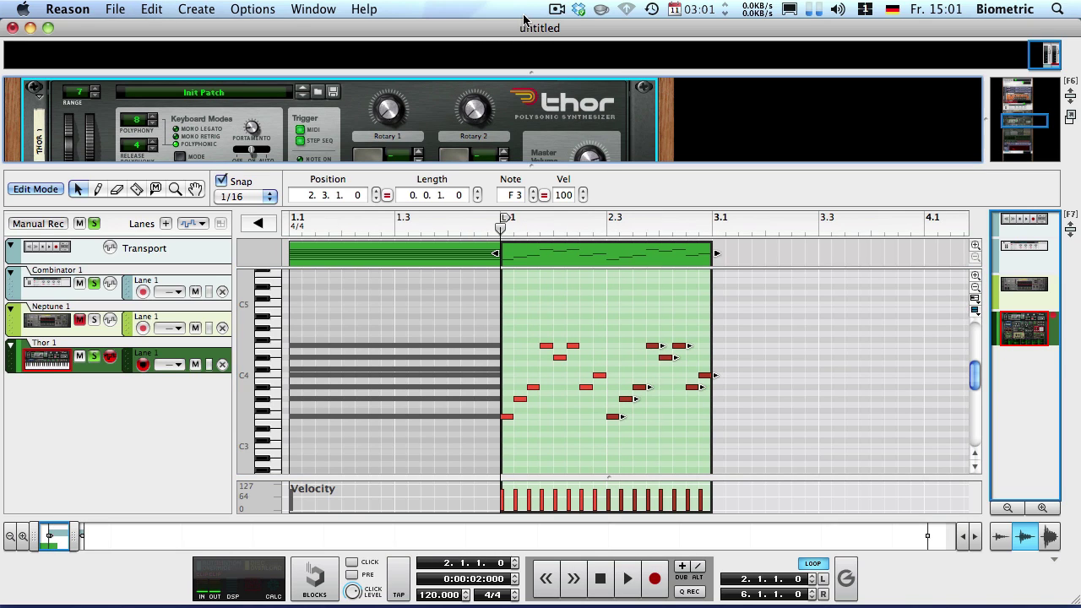
pyautogui.press('space')
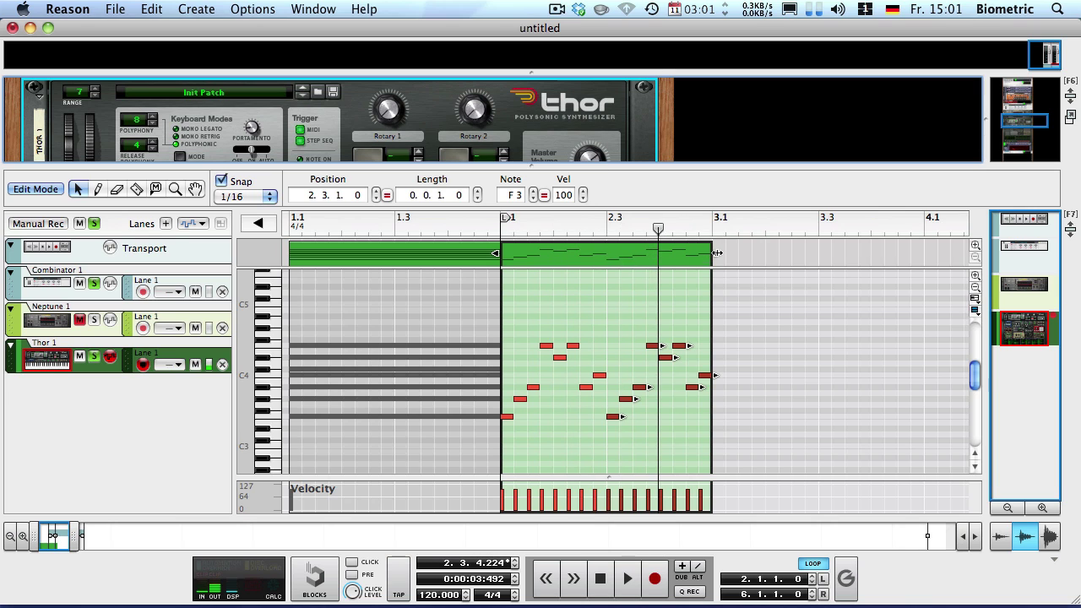
pyautogui.moveTo(708, 250); pyautogui.dragTo(919, 259)
pyautogui.press('super+d')
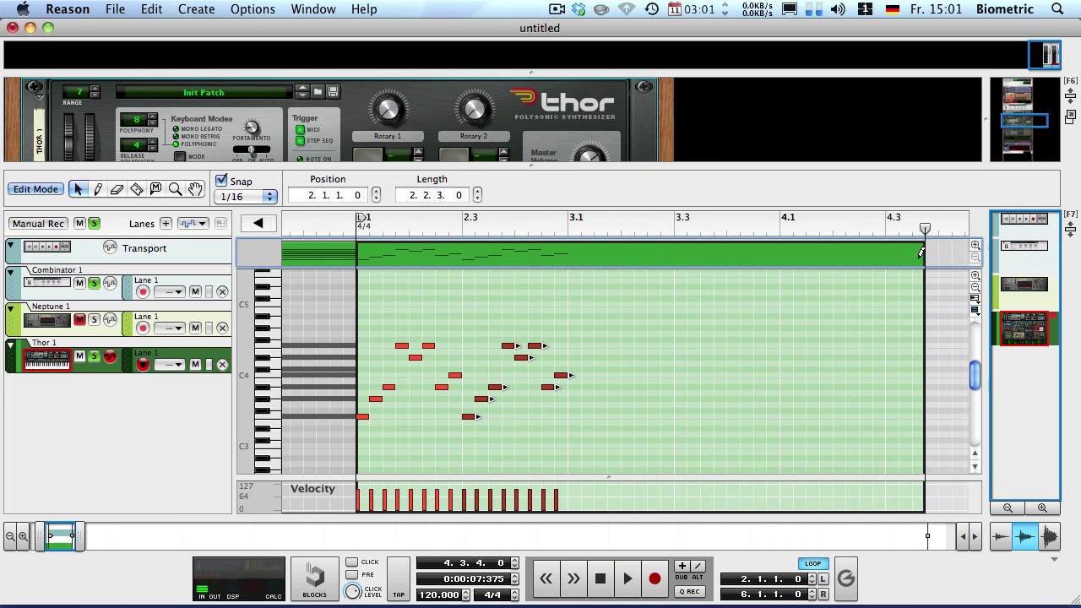
pyautogui.press('super+z')
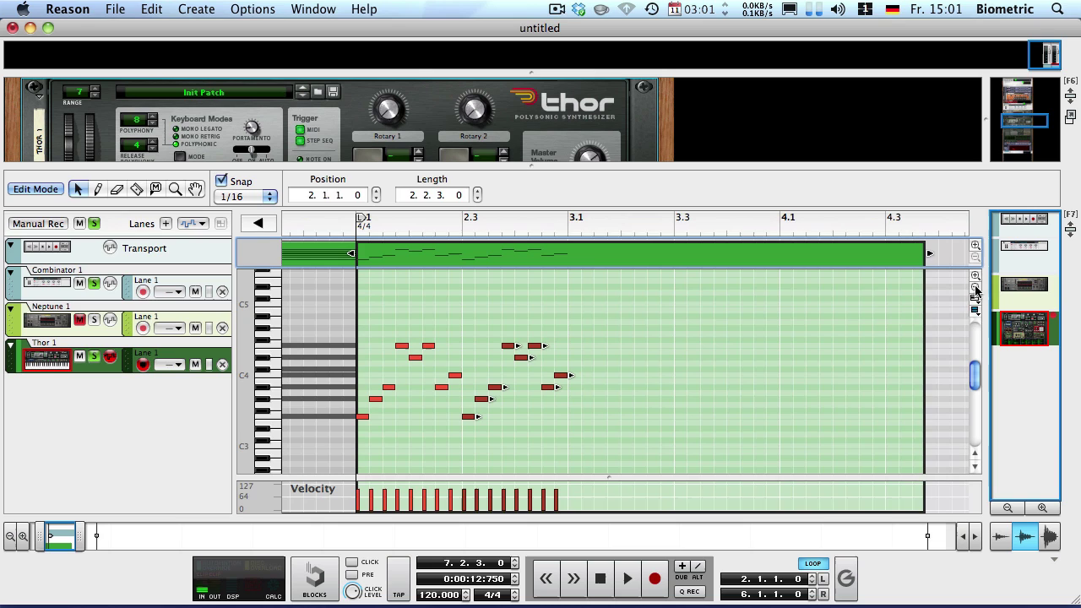
pyautogui.click(951, 261)
pyautogui.press('r')
pyautogui.click(574, 249)
pyautogui.press('q')
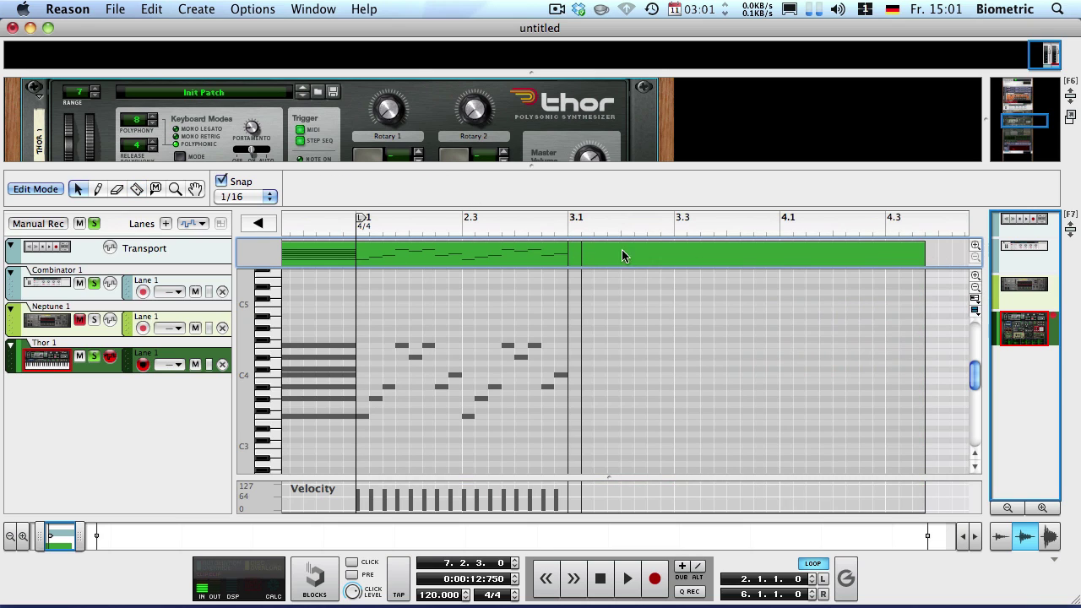
pyautogui.moveTo(966, 262); pyautogui.dragTo(575, 248)
pyautogui.press('Delete')
# Duplicate the bar 2 Thor melody clip three times to fill bars 3 to 5.
pyautogui.click(524, 256)
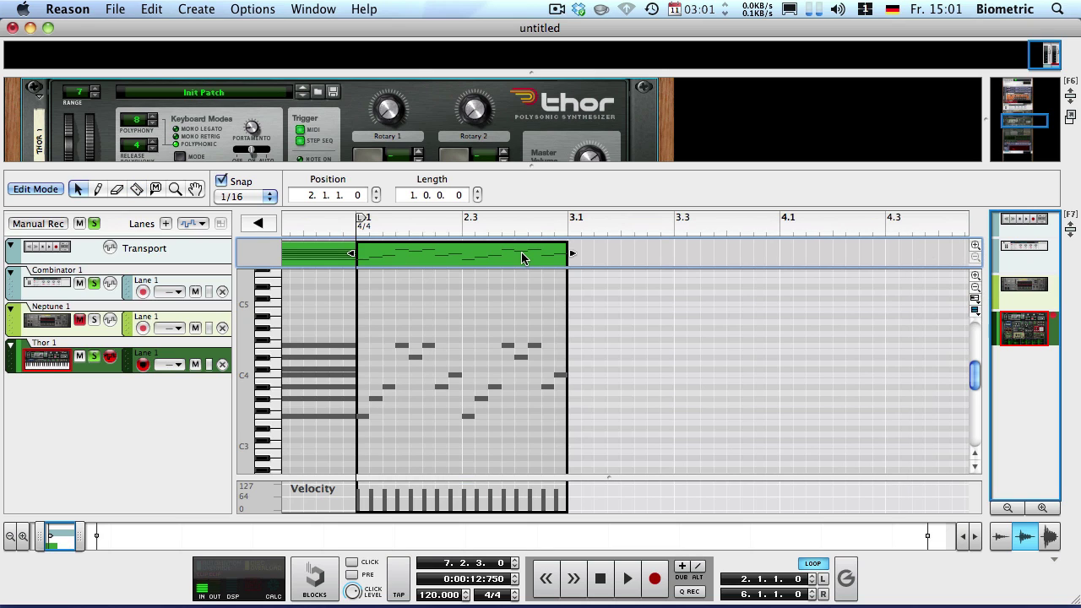
pyautogui.press('super+d')
pyautogui.press('super+d')
pyautogui.press('super+d')
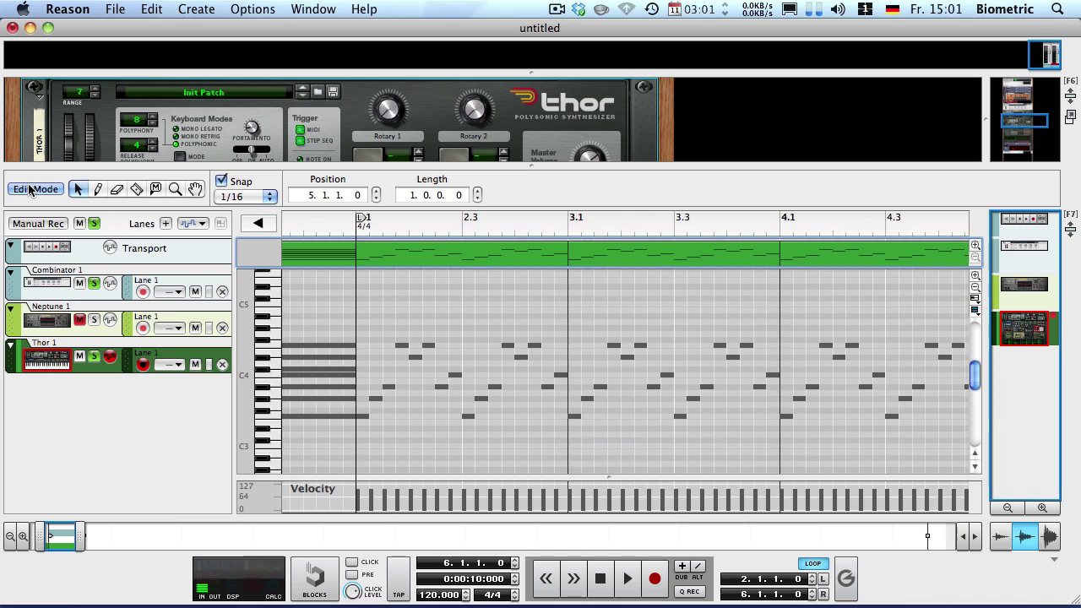
# Return to the arrangement, play the Thor and Combinator parts from bar 2, and stop back at the song start.
pyautogui.press('super+e')
pyautogui.click(619, 330)
pyautogui.press('1')
pyautogui.press('space')
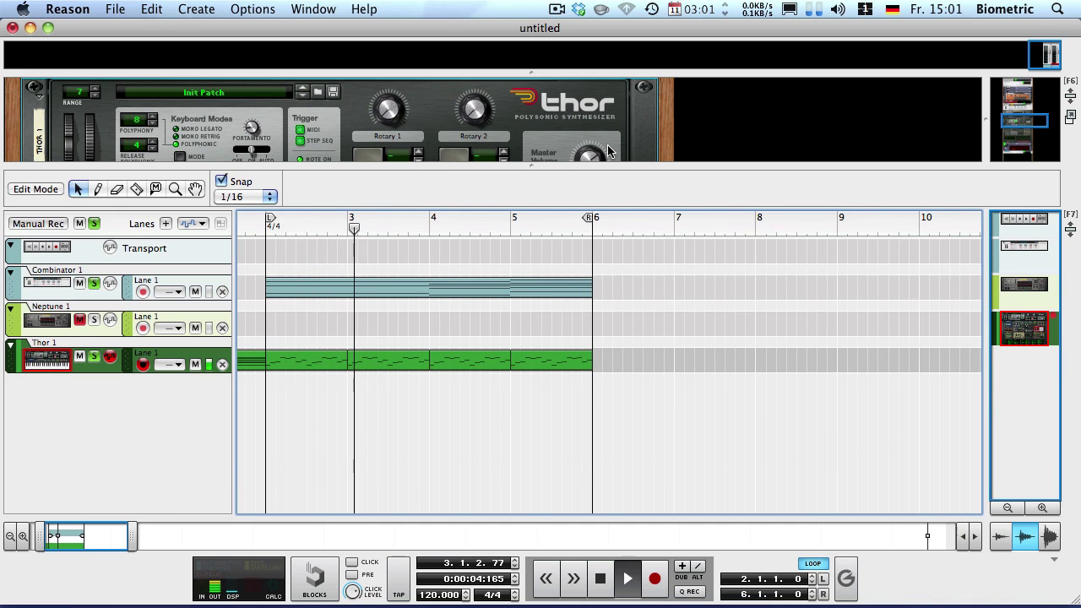
pyautogui.scroll(-3, 338, 127)
pyautogui.moveTo(209, 123); pyautogui.dragTo(201, 302)
pyautogui.hotkey('shift', 'Return')
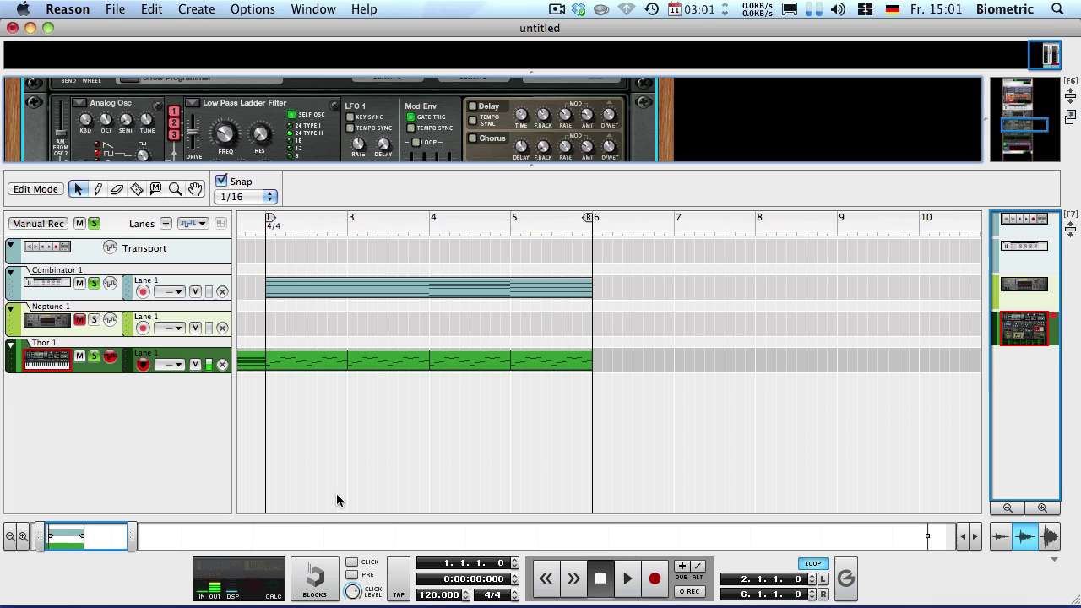
# Open the bar 1 Thor clip, examine the transposed scale notes against the melody, and return to the arrangement.
pyautogui.moveTo(60, 545); pyautogui.dragTo(53, 545)
pyautogui.click(295, 366)
pyautogui.doubleClick(293, 367)
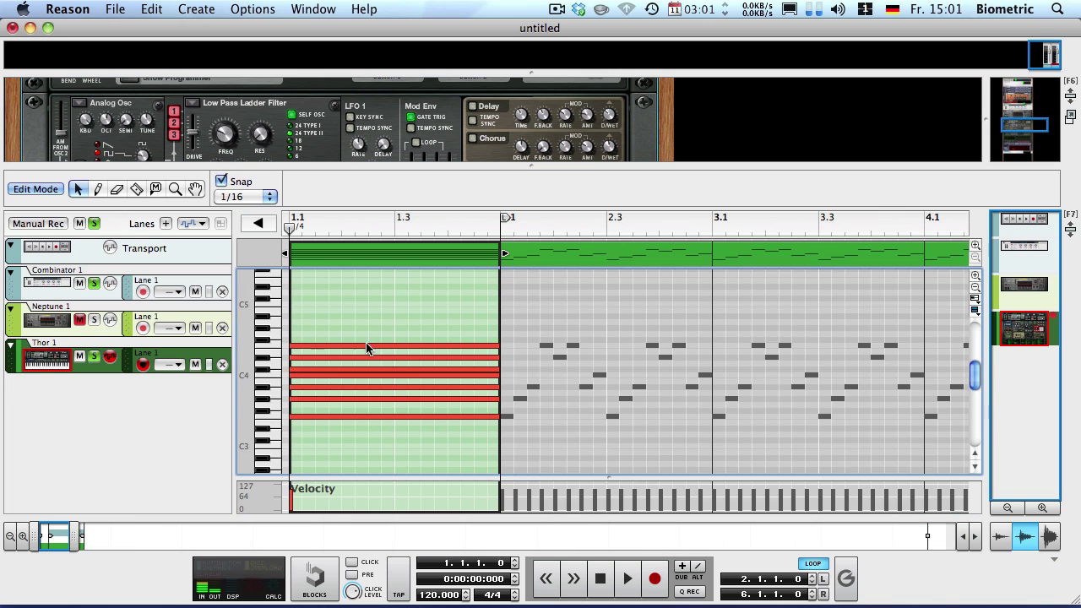
pyautogui.scroll(-1, 357, 465)
pyautogui.press('super+a')
pyautogui.press('h')
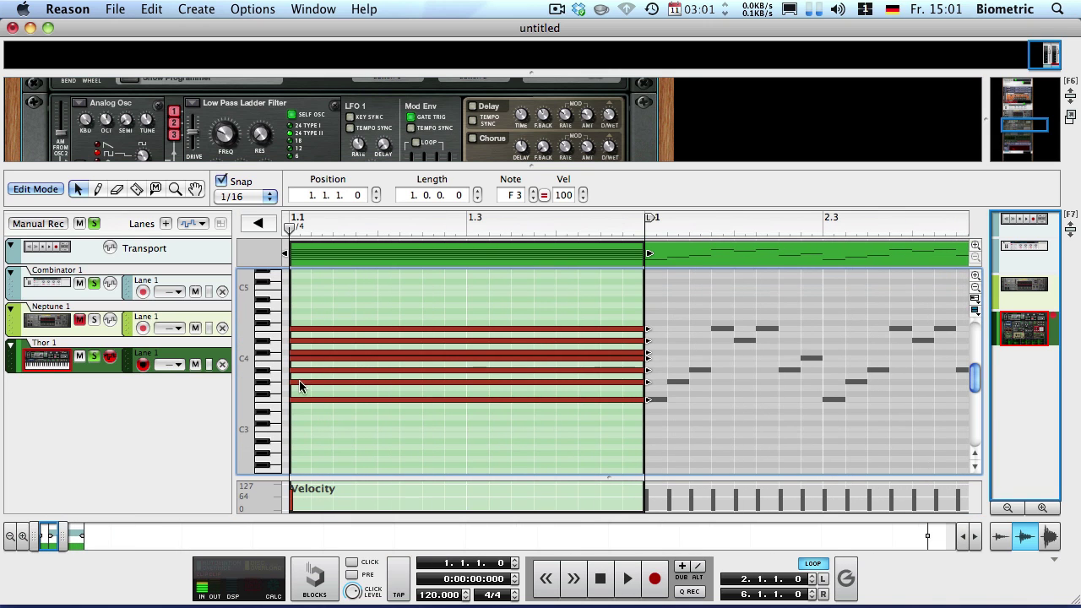
pyautogui.click(361, 436)
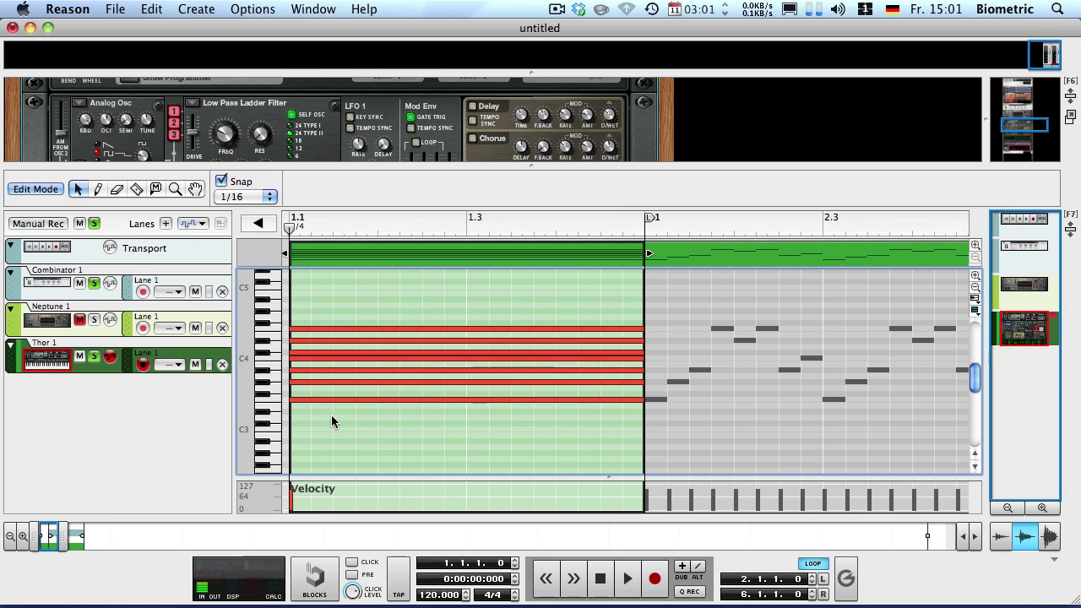
pyautogui.moveTo(312, 411); pyautogui.dragTo(304, 284)
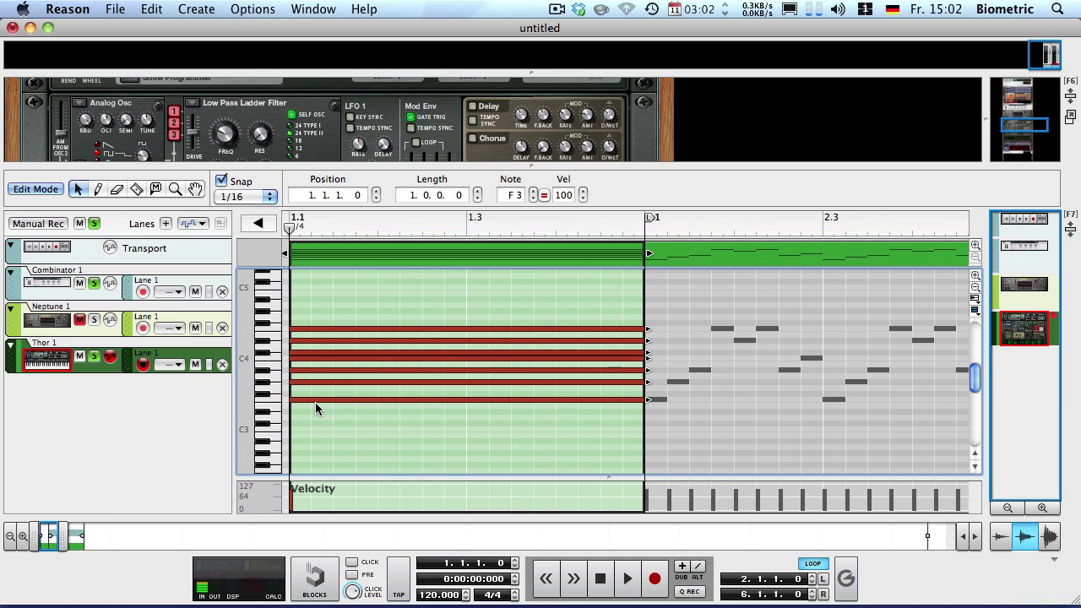
pyautogui.scroll(1, 299, 353)
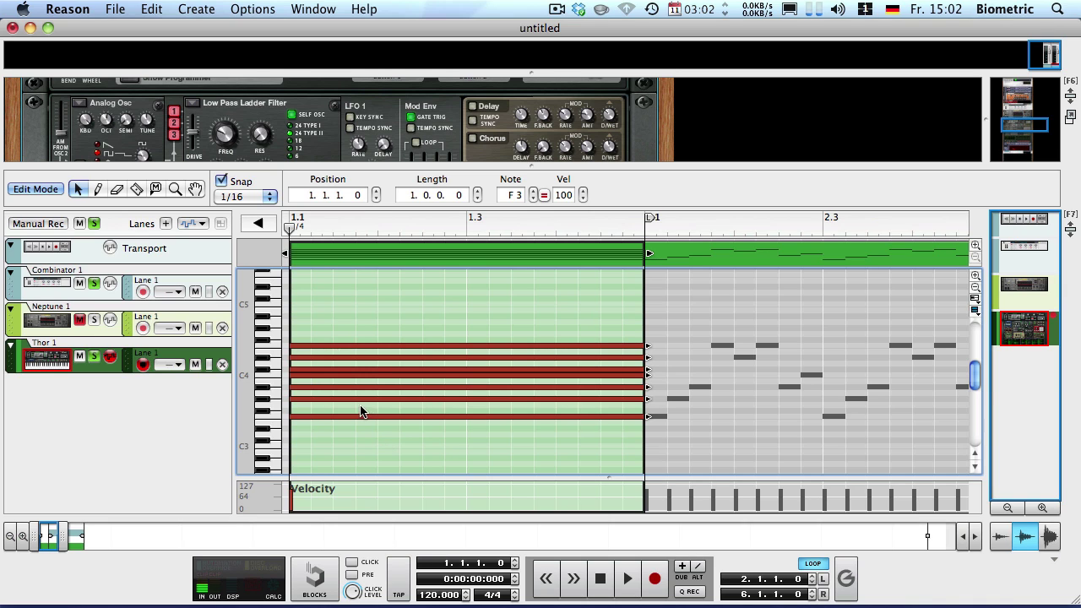
pyautogui.click(24, 187)
pyautogui.moveTo(683, 371); pyautogui.dragTo(738, 418)
pyautogui.moveTo(716, 338); pyautogui.dragTo(302, 257)
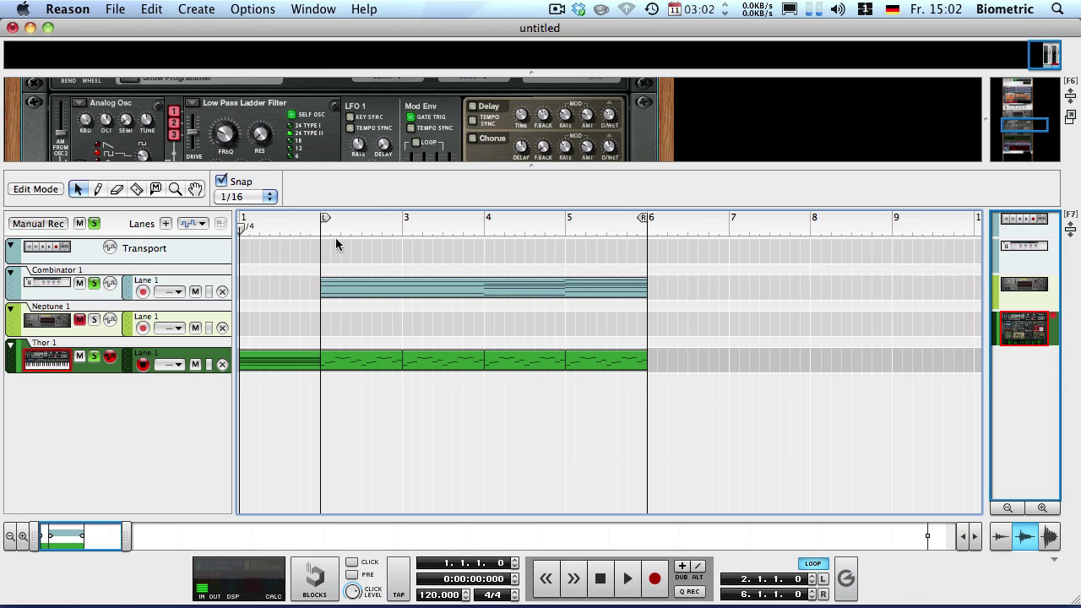